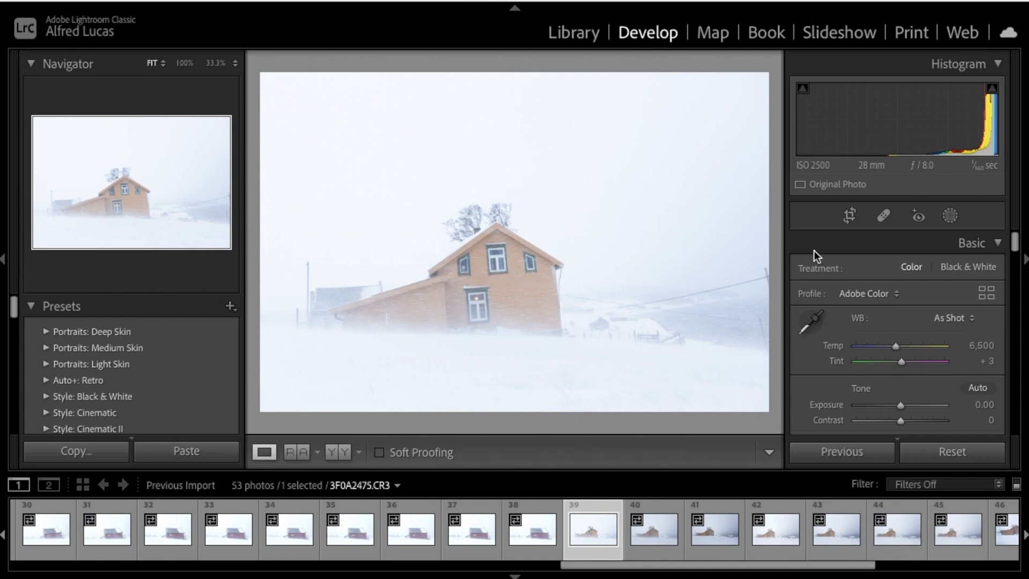
Open the Crop & Straighten tool on the snowstorm house photo
left_click(854, 218)
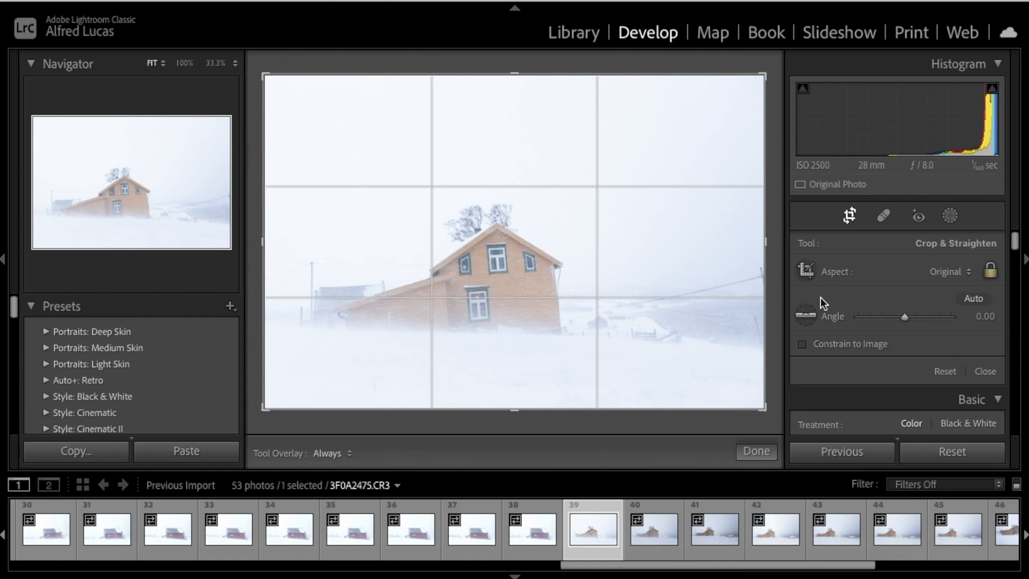
Straighten the photo to a 2.87° angle using a level line drawn across the house
left_click(805, 316)
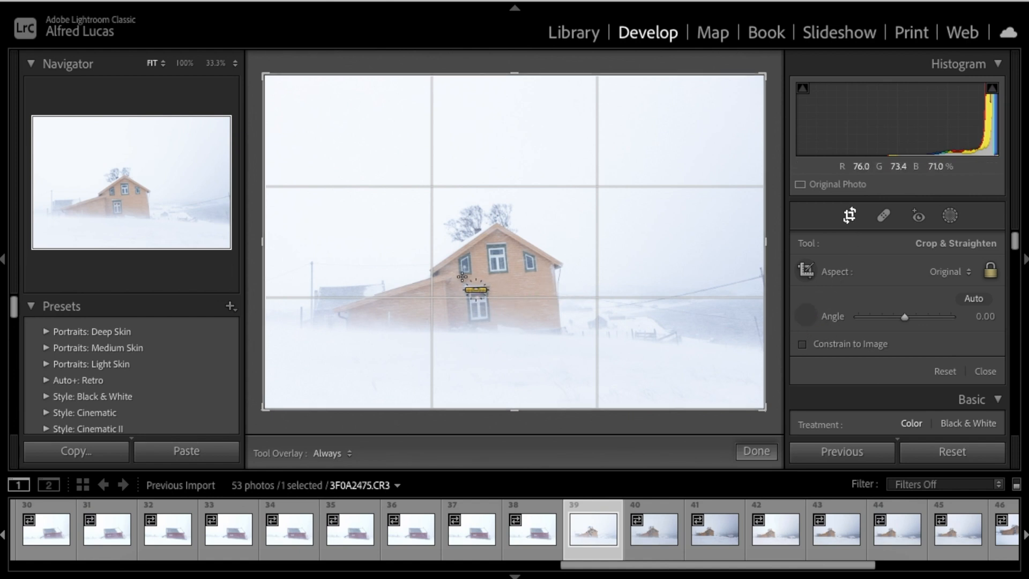
left_click_drag(460, 274, 539, 270)
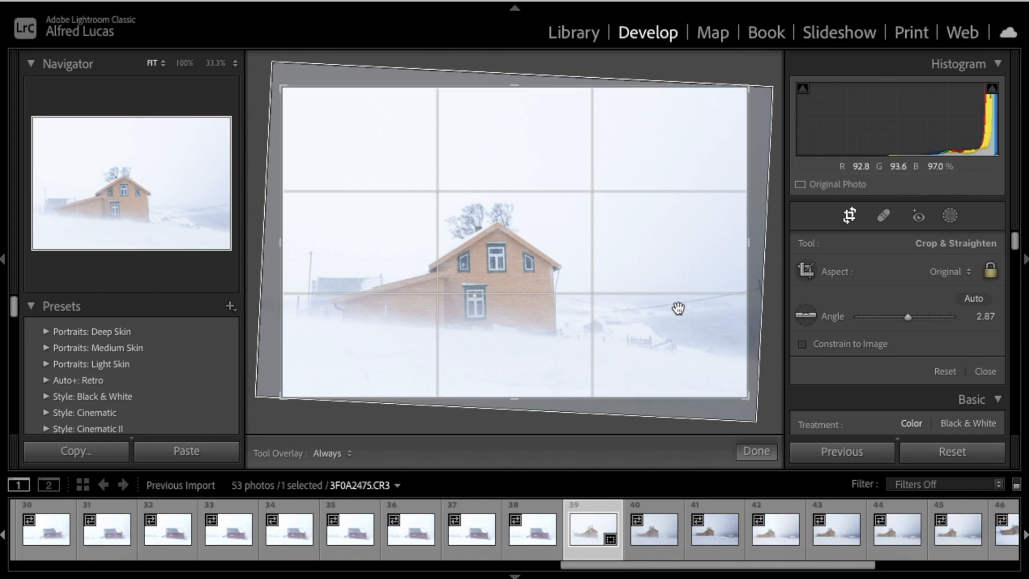
Crop to a 1 x 1 square with the orange house right of centre, and apply
left_click(968, 269)
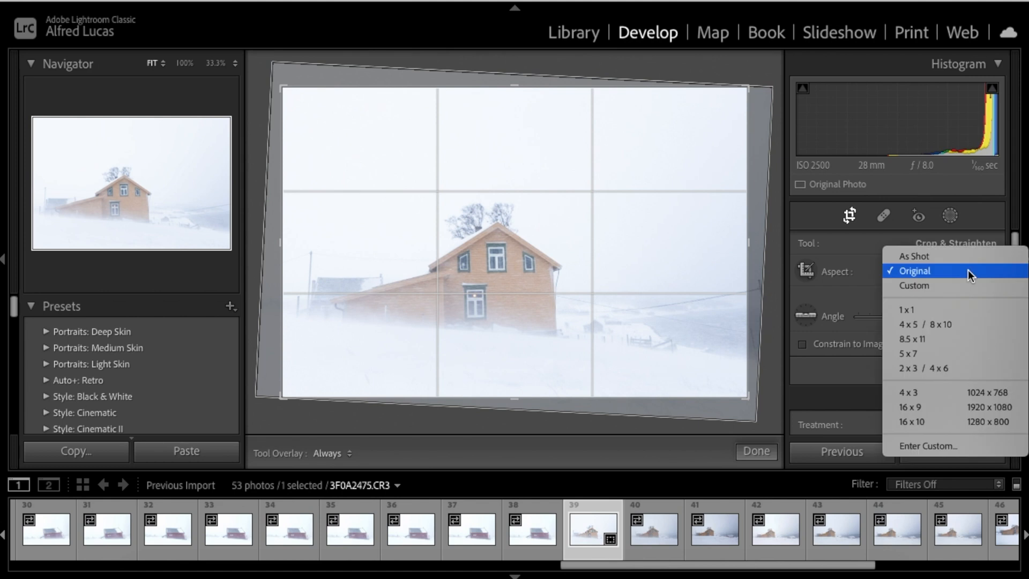
left_click(931, 311)
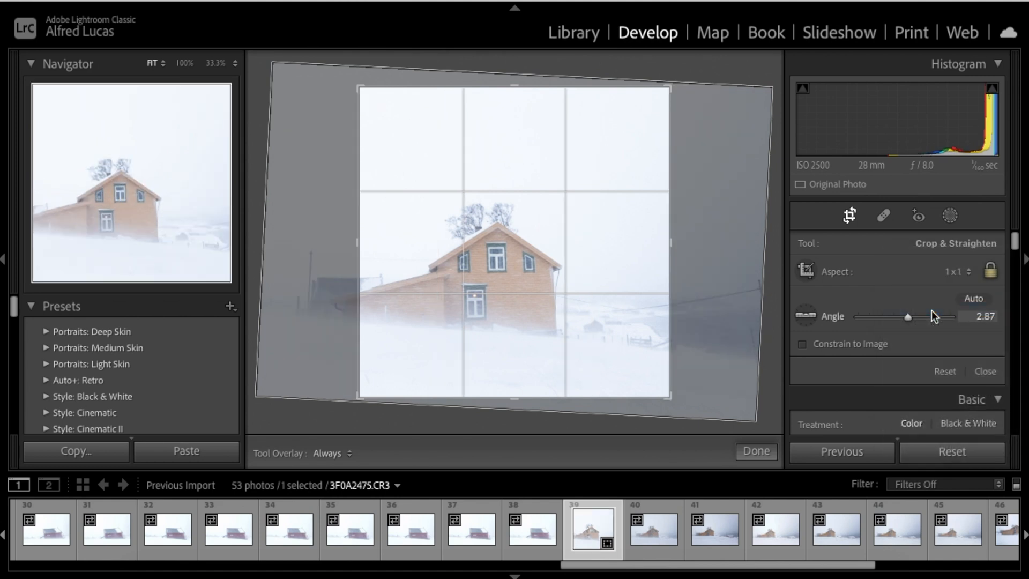
left_click_drag(558, 290, 645, 294)
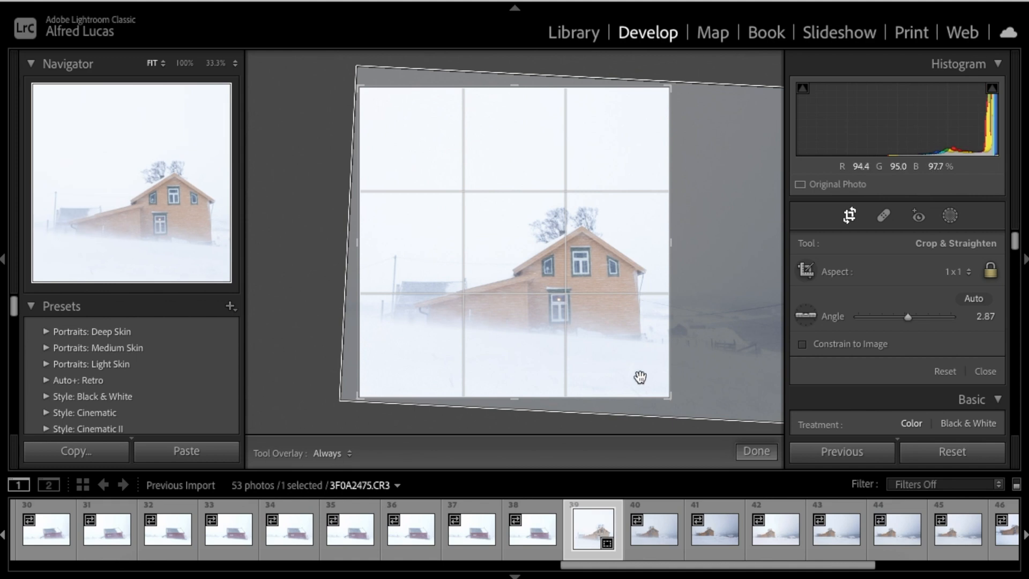
key("Return")
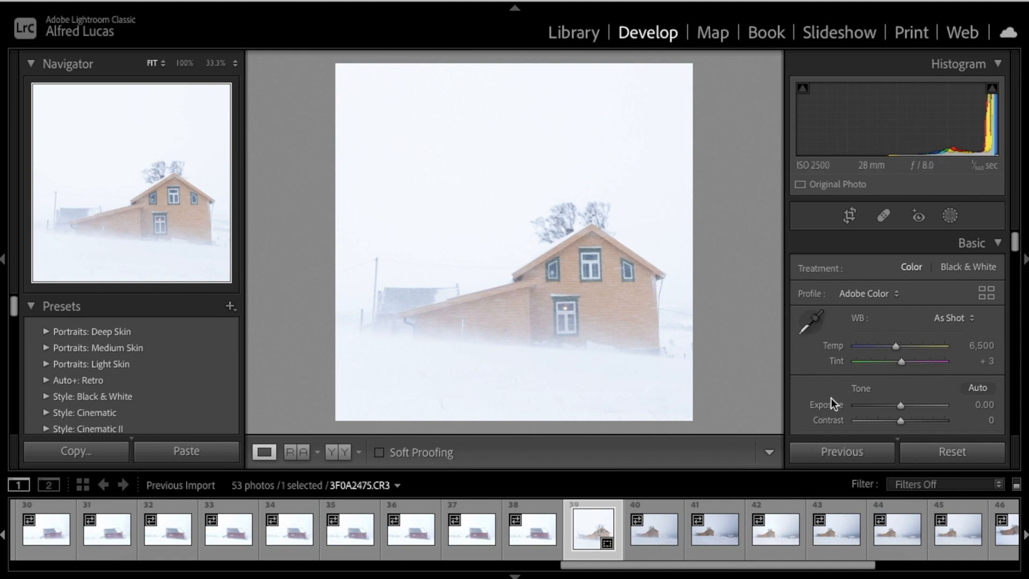
Raise Exposure in the Basic panel to +0.25
scroll(908, 388, "down", 3)
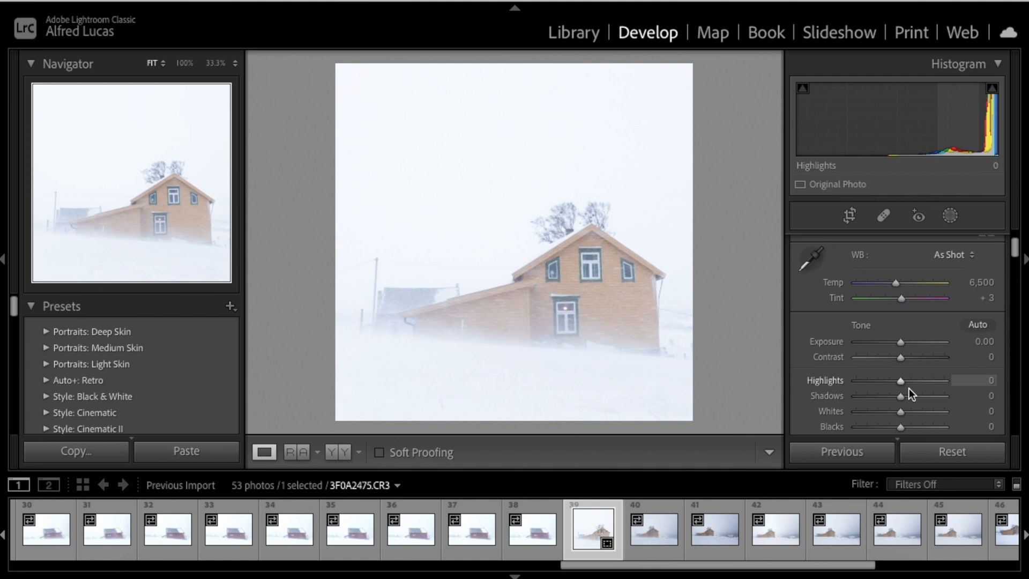
scroll(909, 388, "up", 2)
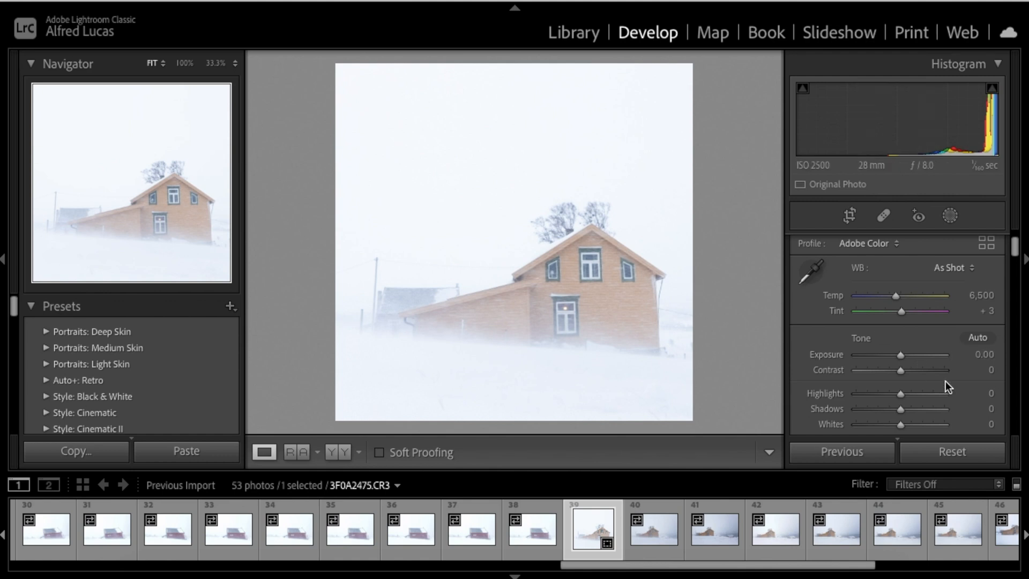
scroll(945, 381, "down", 3)
scroll(945, 381, "down", 2)
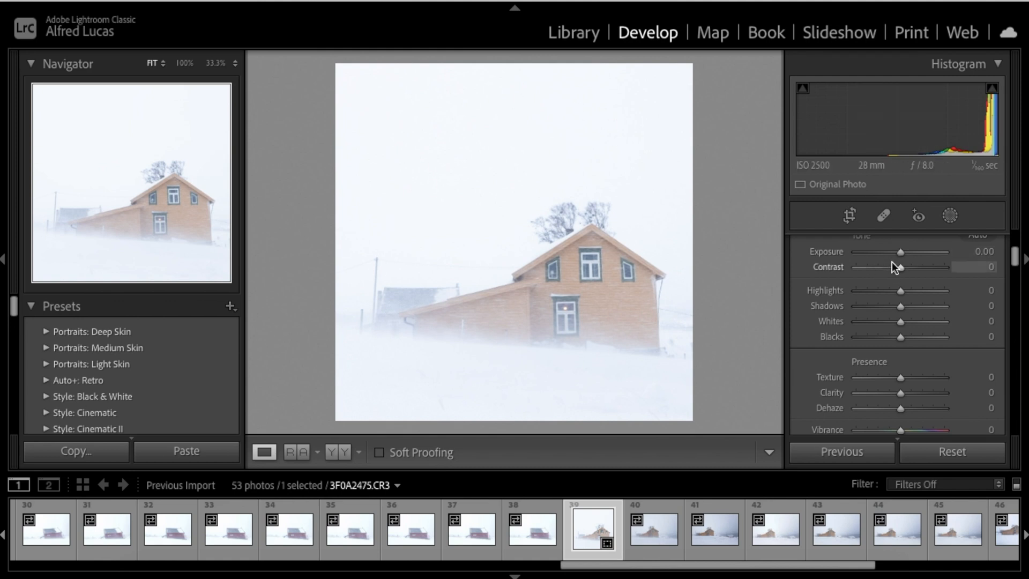
left_click_drag(901, 255, 903, 255)
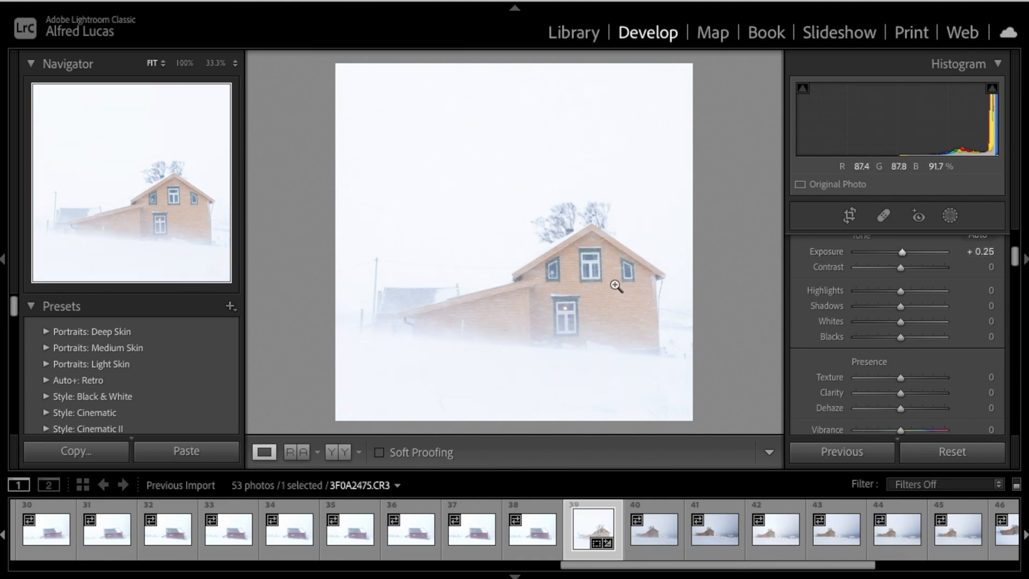
left_click(592, 283)
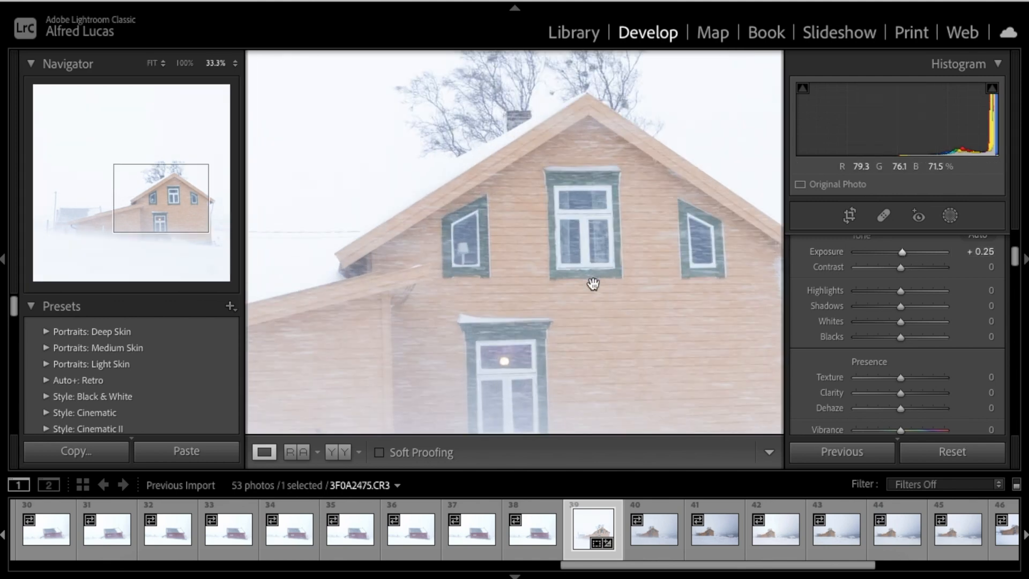
scroll(593, 283, "down", 5)
scroll(592, 283, "left", 4)
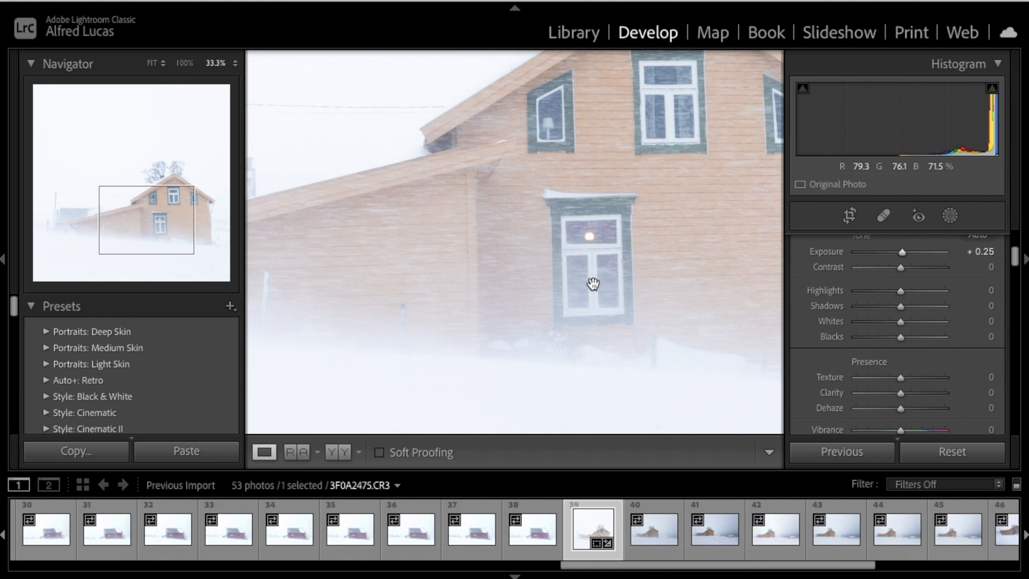
scroll(593, 284, "left", 3)
scroll(593, 283, "right", 5)
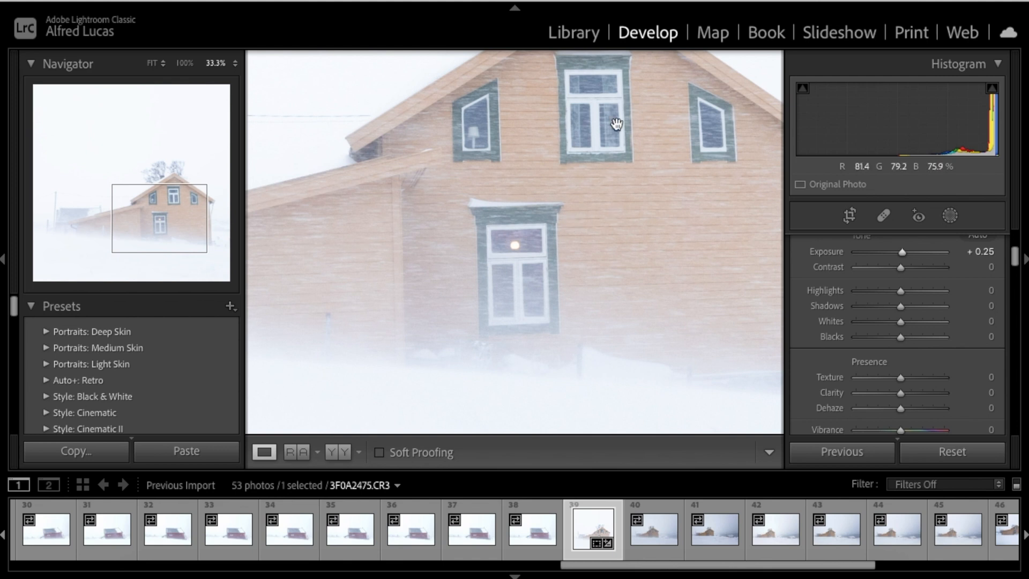
scroll(682, 165, "left", 3)
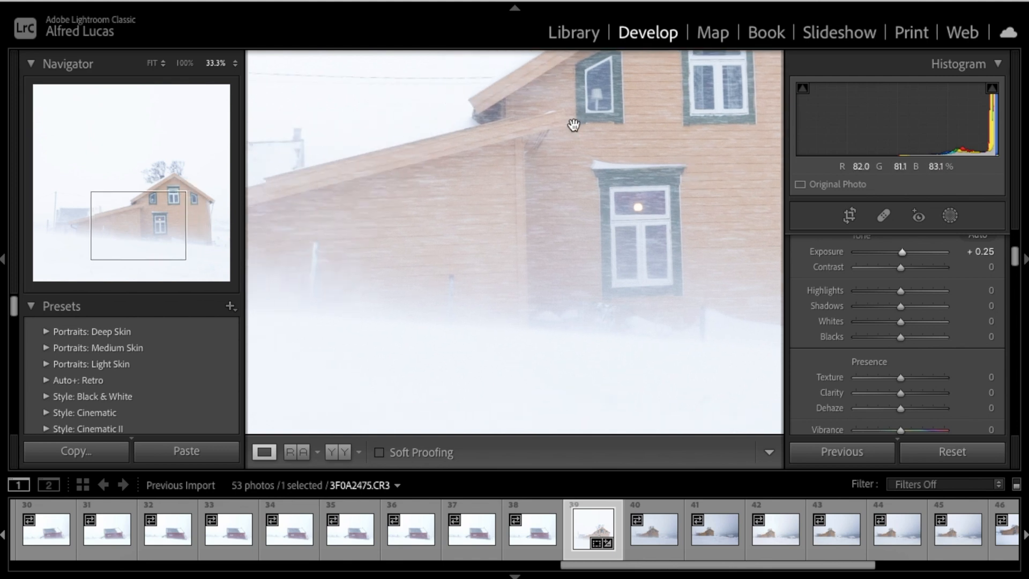
left_click(509, 213)
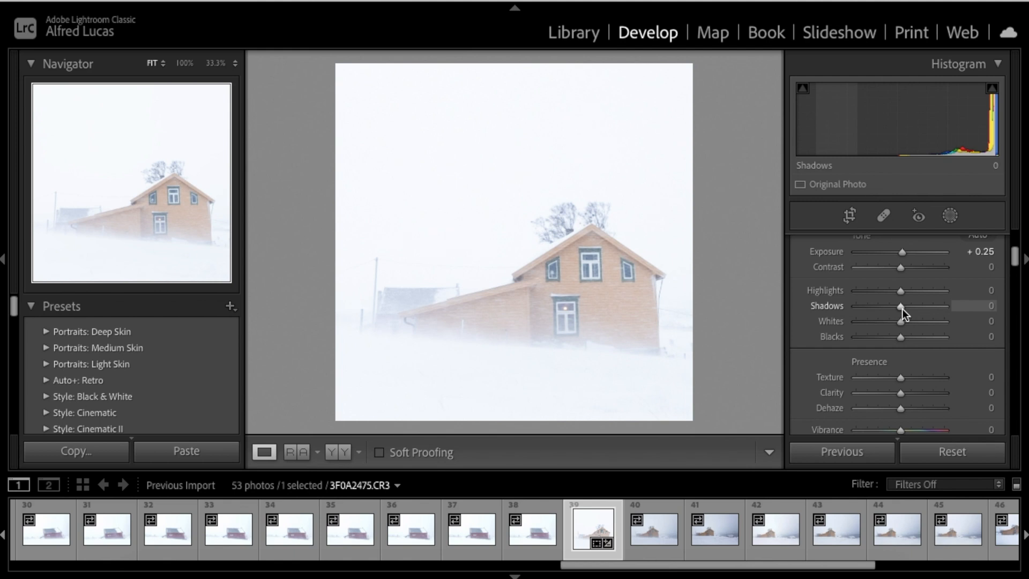
Lower Shadows to −22, checking the house zoomed in before returning to Fit
mouse_move(903, 308)
left_mouse_down()
mouse_move(880, 308)
mouse_move(891, 306)
left_mouse_up()
left_click(615, 298)
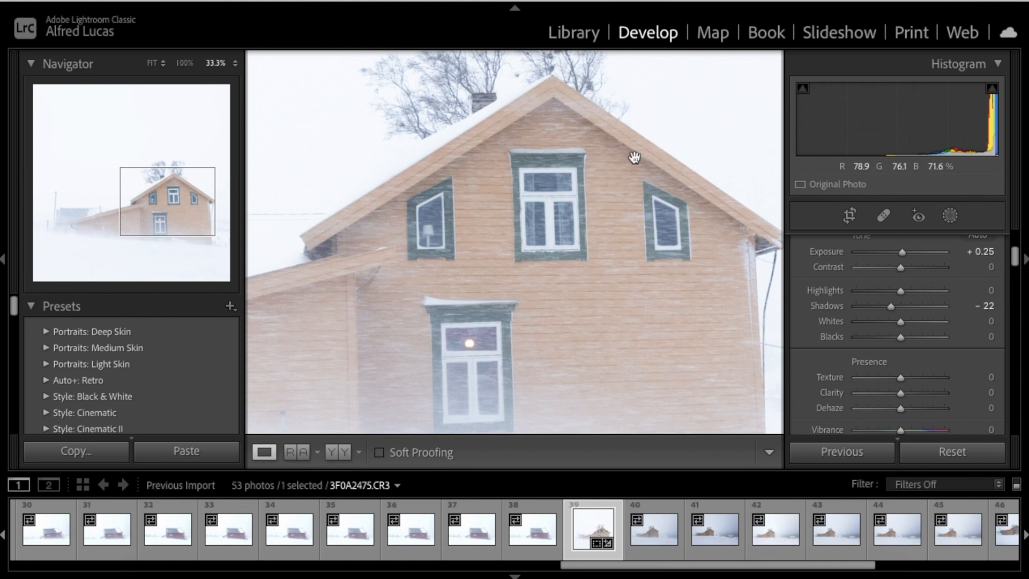
scroll(593, 353, "down", 2)
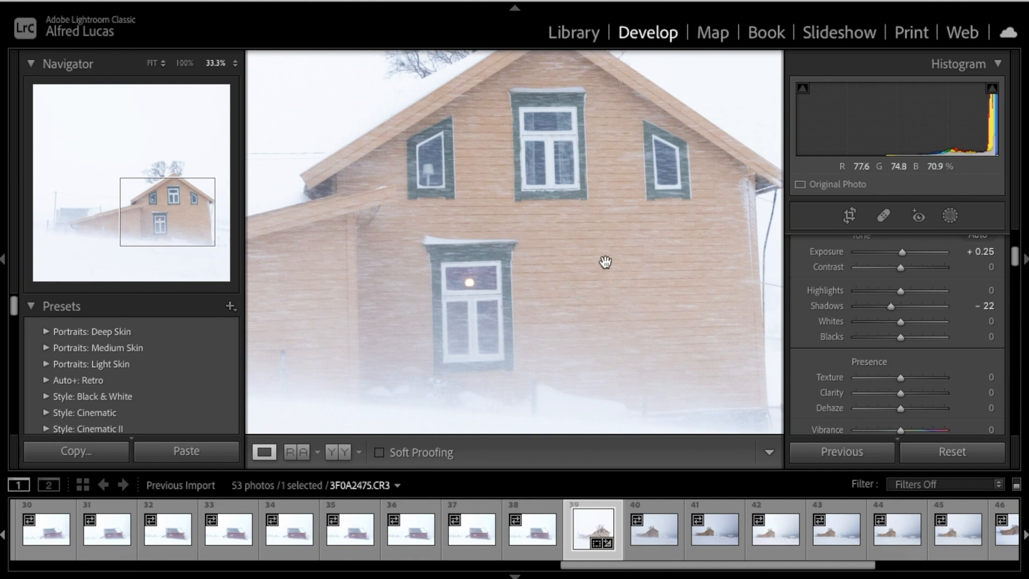
scroll(605, 262, "down", 2)
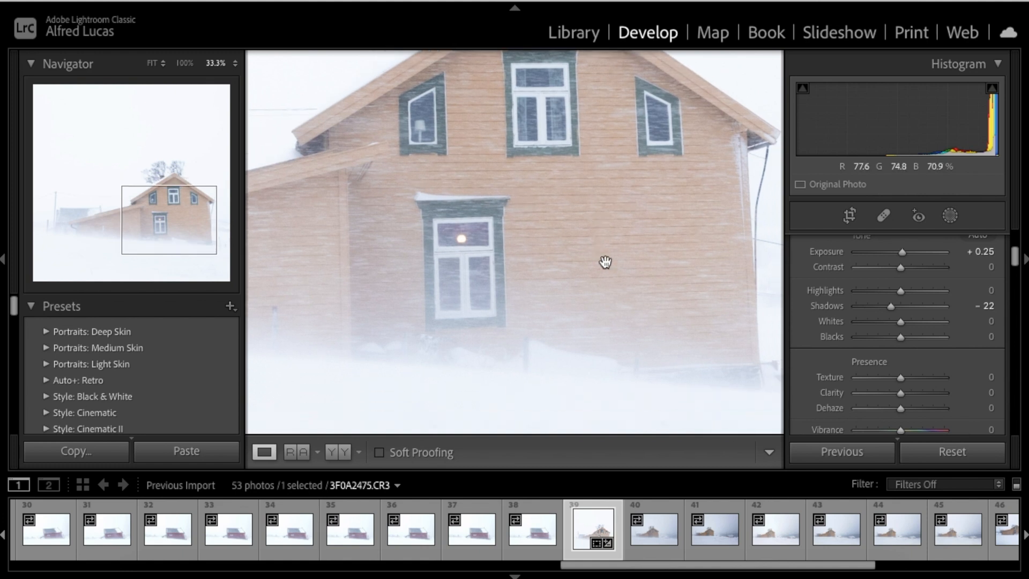
scroll(605, 262, "down", 2)
left_click(606, 262)
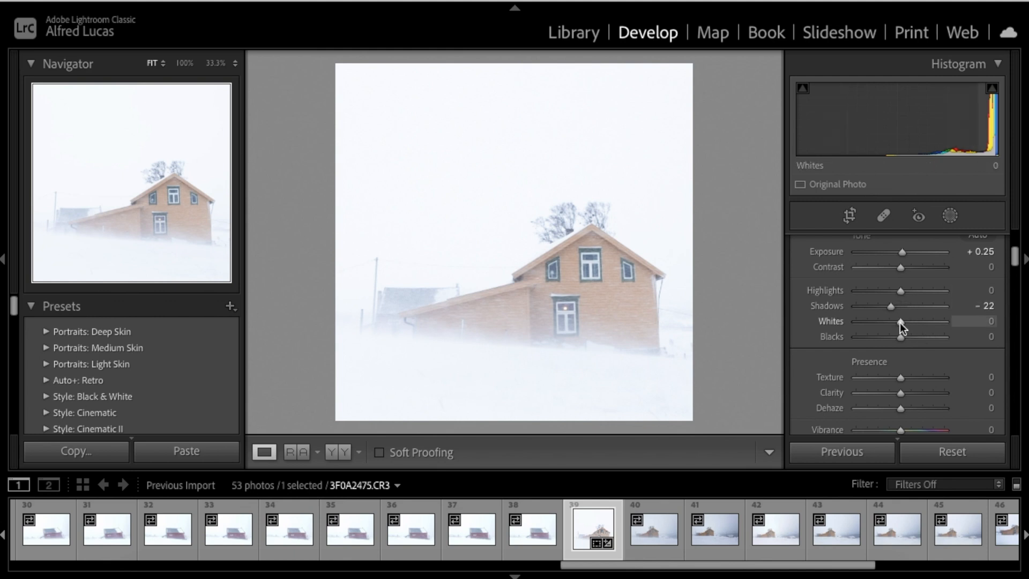
Set Whites to +11 after briefly pushing them to +19
left_click_drag(899, 323, 907, 322)
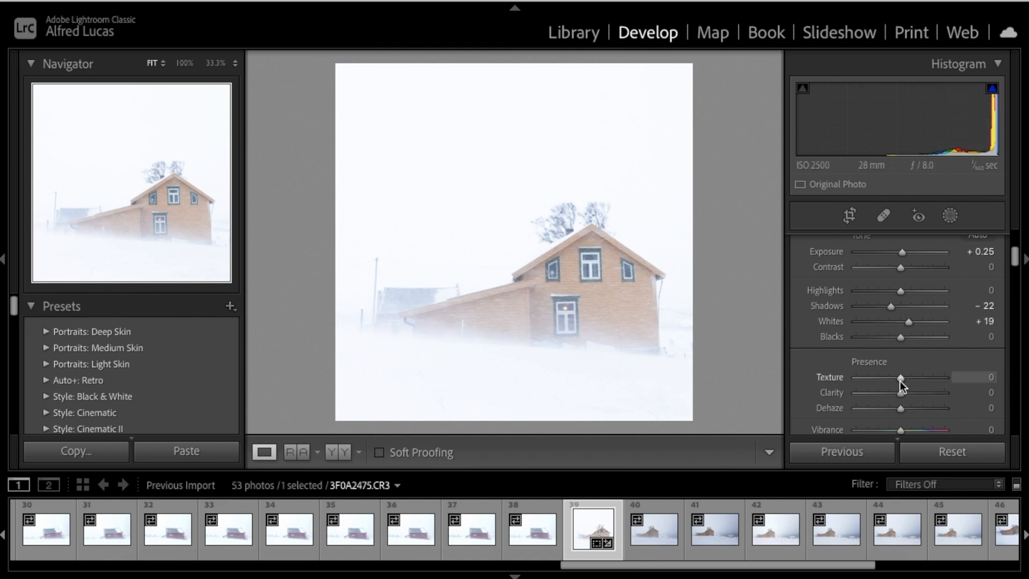
left_click_drag(908, 323, 905, 326)
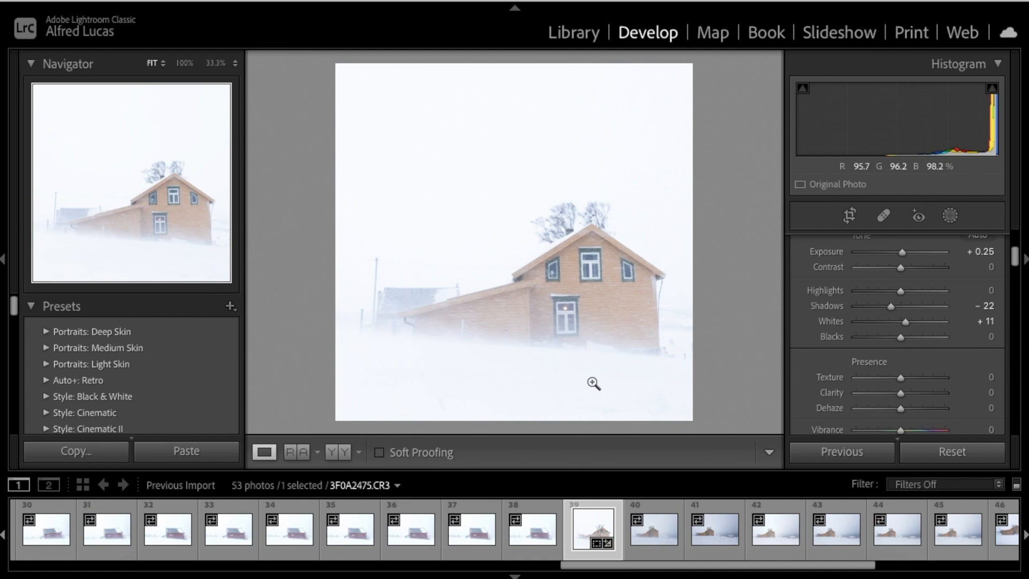
Raise Clarity on the photo to +21
scroll(943, 370, "down", 2)
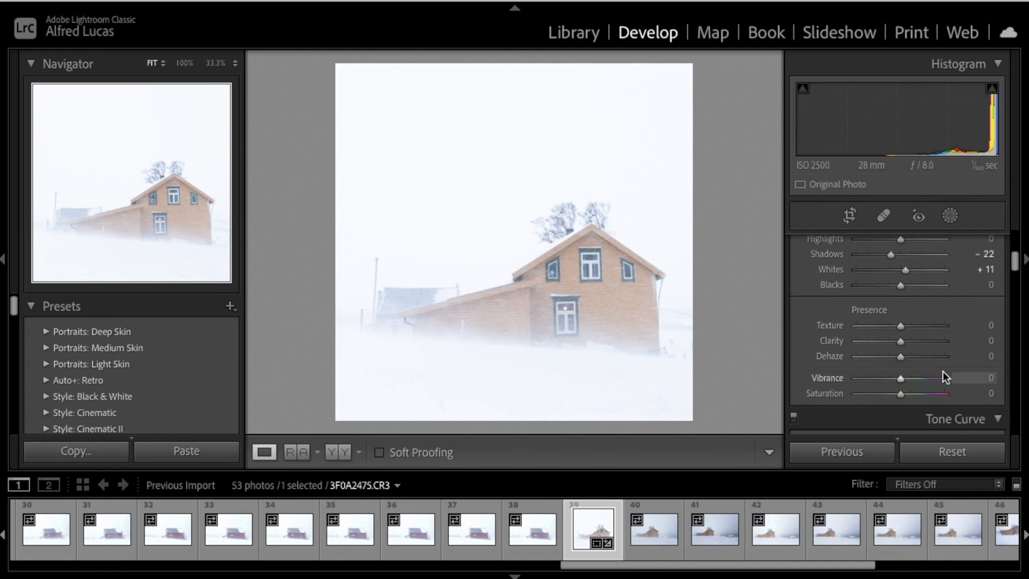
scroll(943, 371, "down", 2)
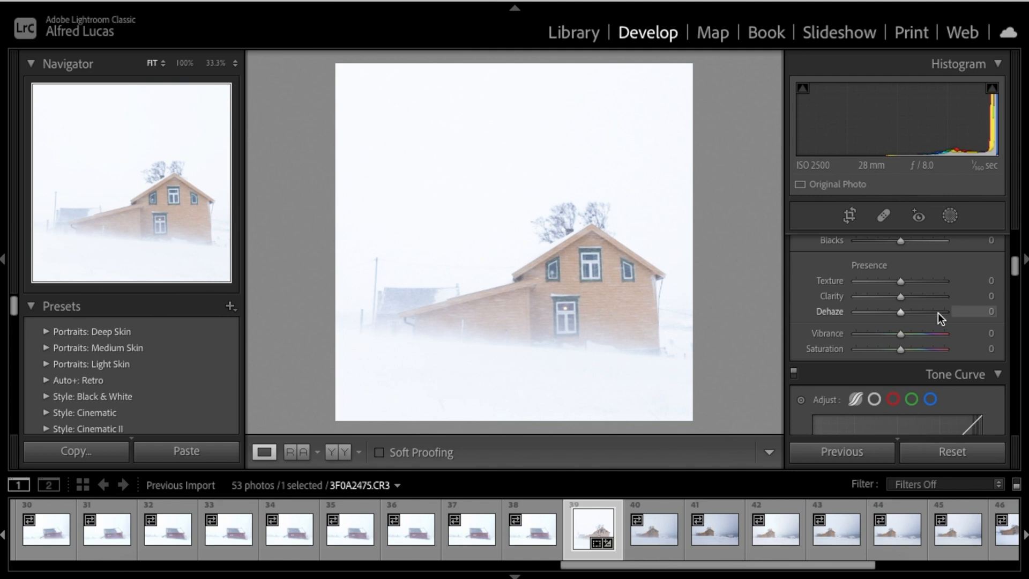
scroll(938, 313, "up", 3)
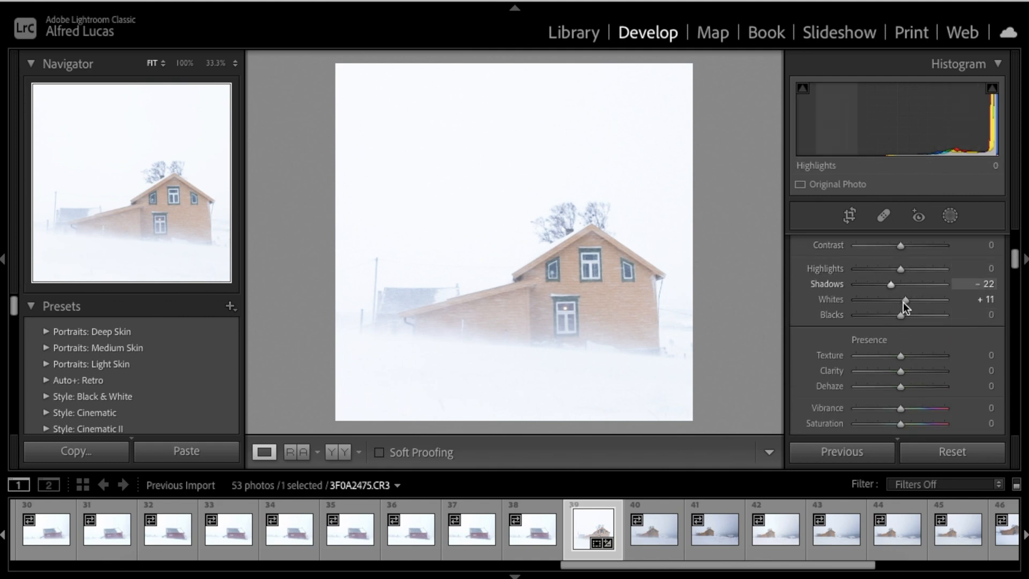
scroll(928, 337, "down", 3)
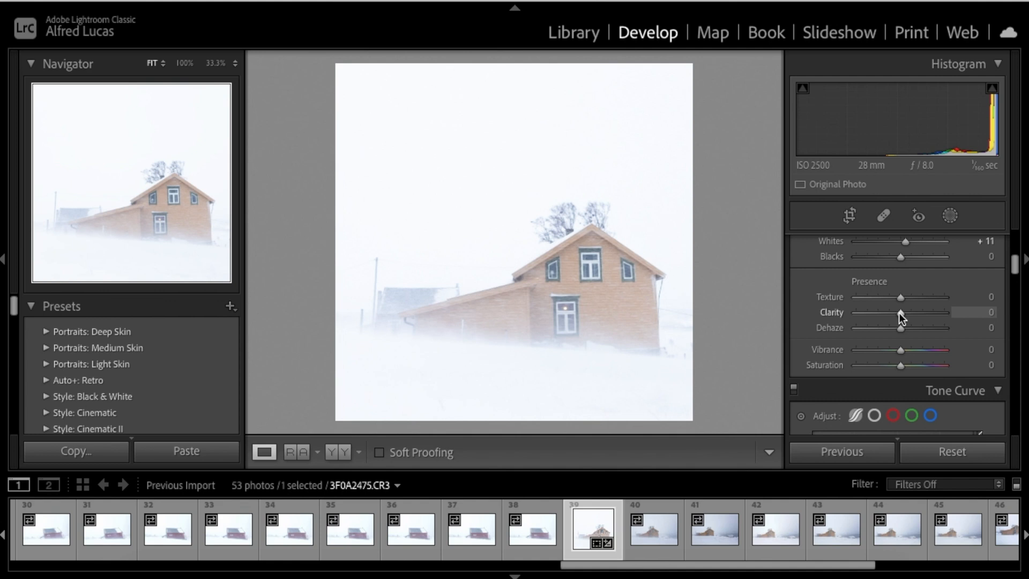
left_click_drag(900, 312, 908, 313)
Ease Whites back to +7 and pull Clarity down to about −23
left_click(580, 259)
scroll(580, 259, "down", 3)
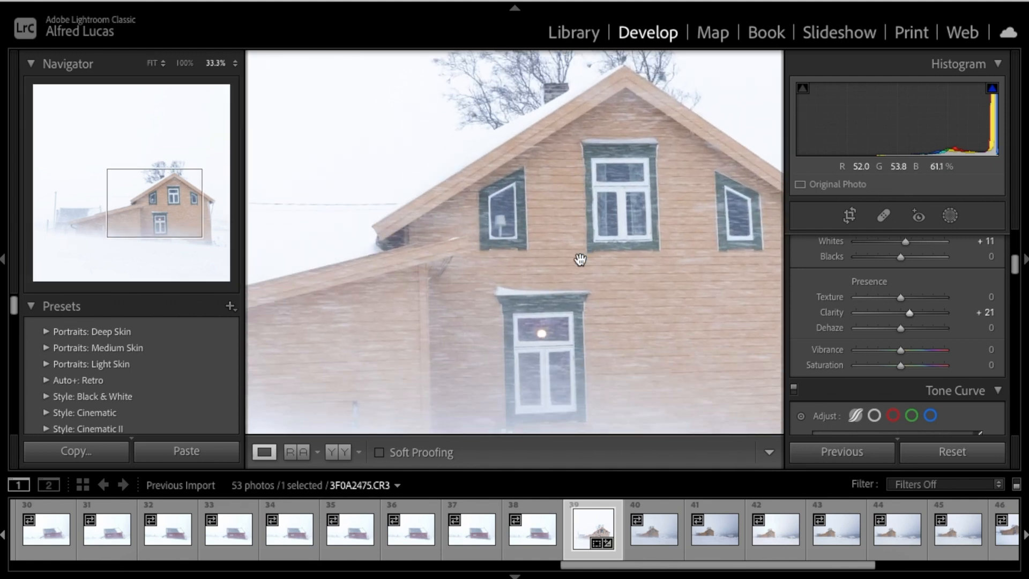
scroll(580, 260, "right", 2)
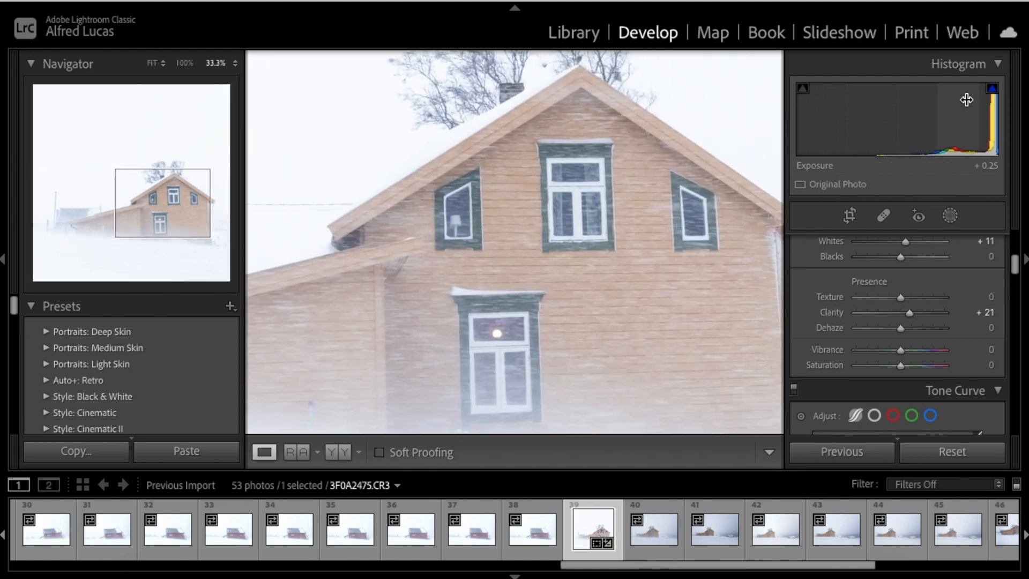
scroll(898, 299, "up", 3)
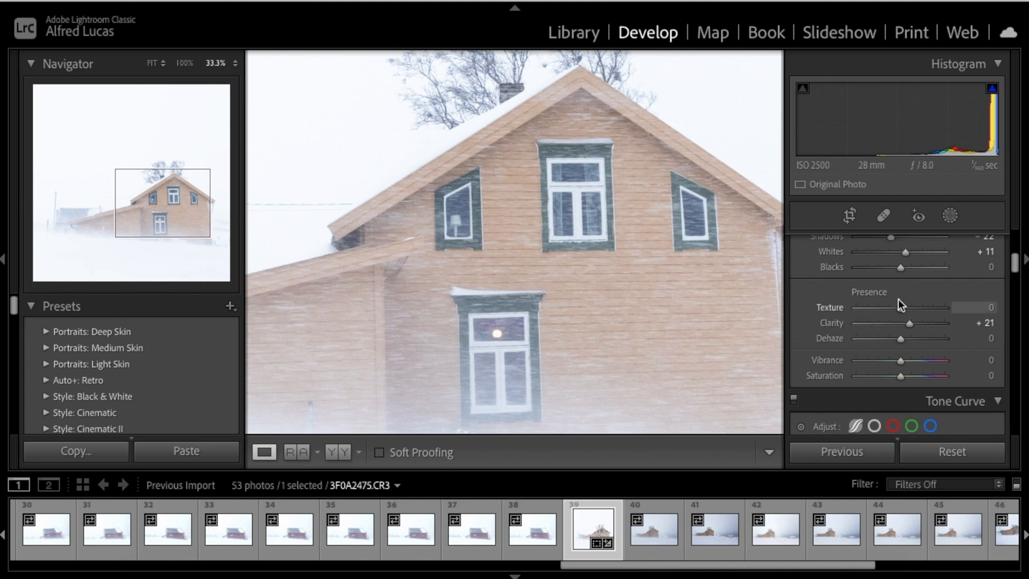
left_click_drag(904, 298, 902, 297)
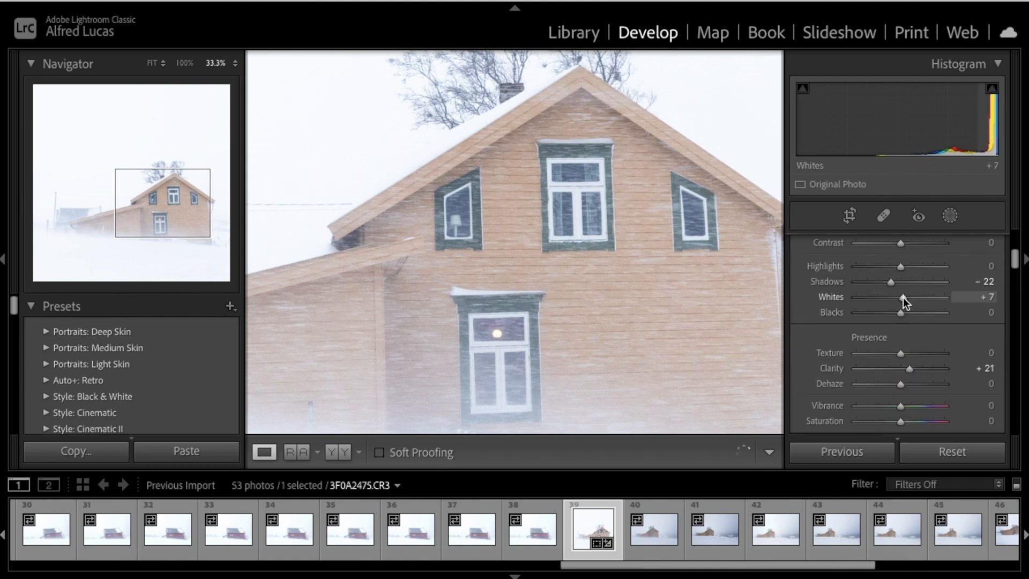
left_click(567, 289)
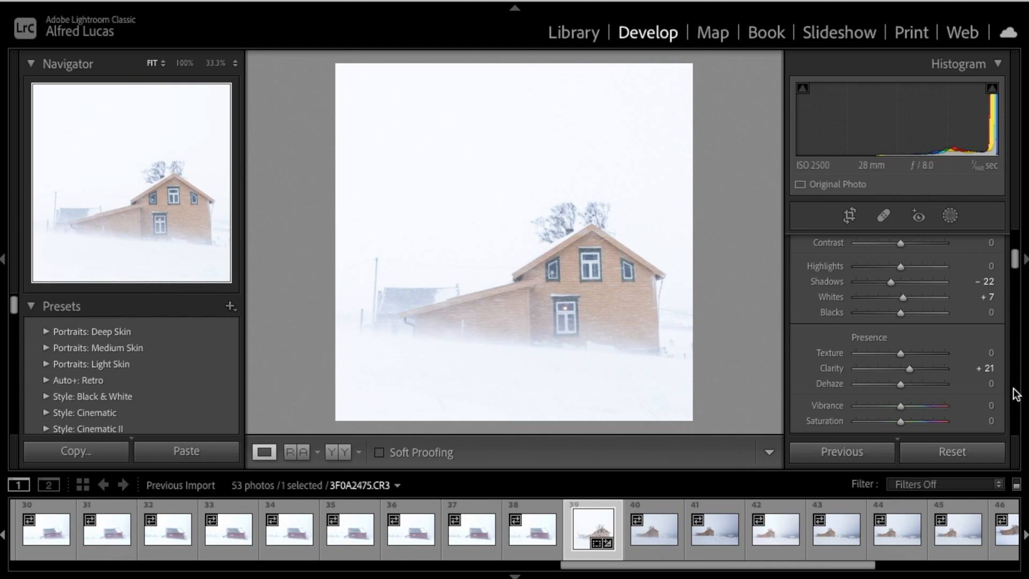
mouse_move(908, 369)
left_mouse_down()
mouse_move(873, 372)
mouse_move(889, 367)
left_mouse_up()
Check the house up close, then ease Clarity back to −17
left_click(575, 258)
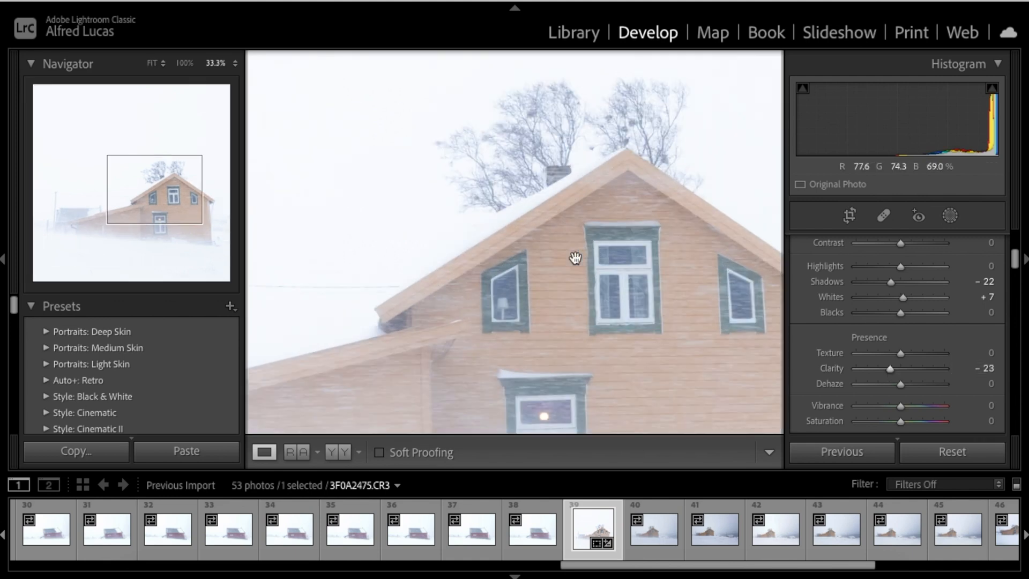
scroll(575, 258, "down", 3)
left_click(575, 258)
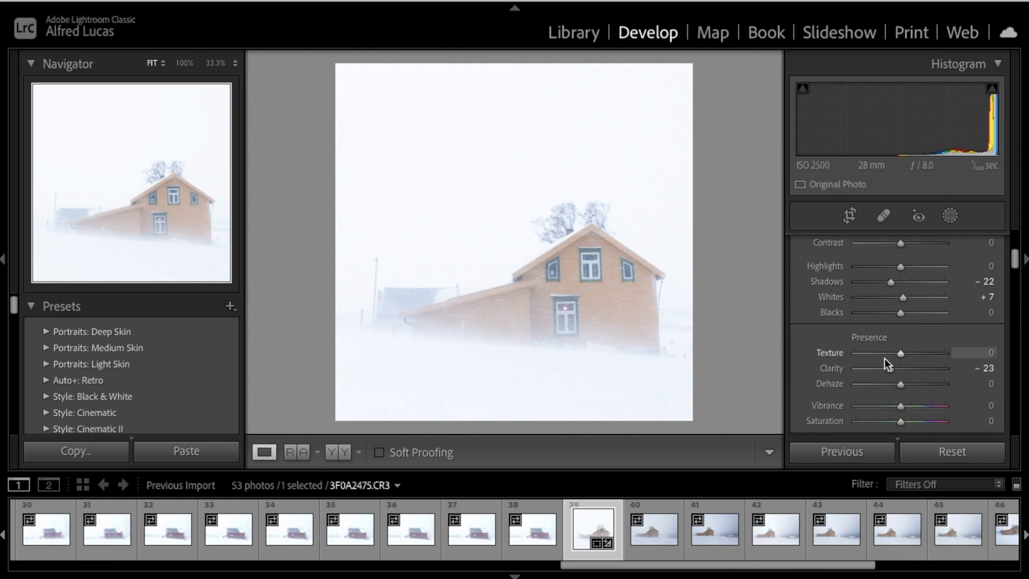
mouse_move(890, 368)
left_mouse_down()
mouse_move(916, 369)
mouse_move(892, 374)
left_mouse_up()
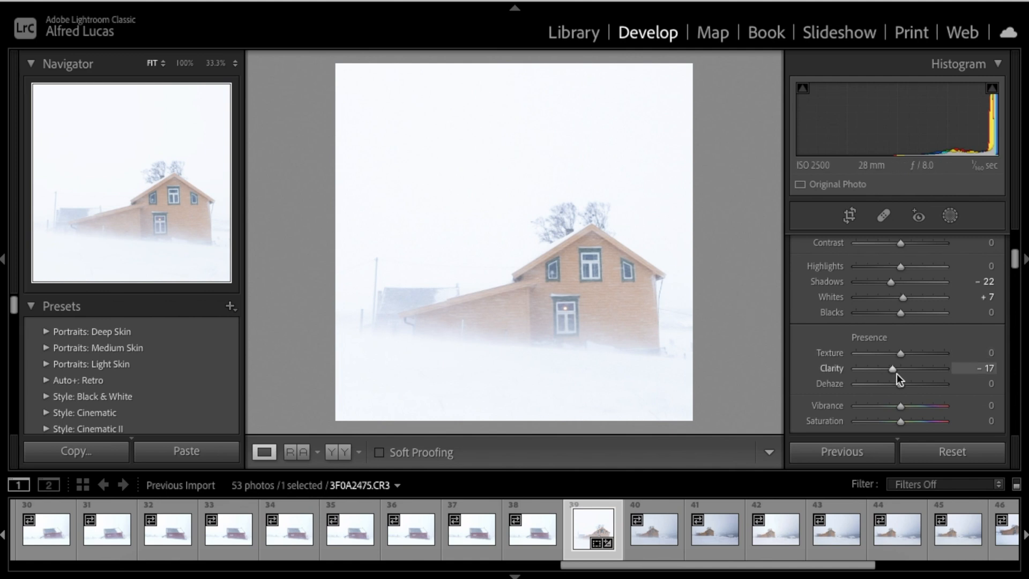
Inspect the upper windows zoomed in, then raise Texture to bring out the wooden siding
left_click(629, 271)
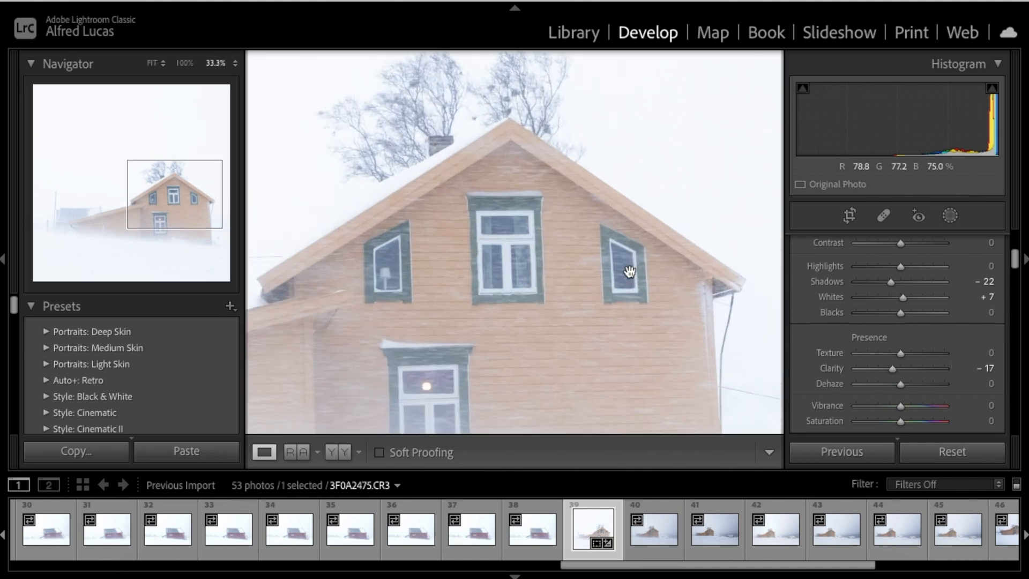
scroll(629, 272, "up", 1)
scroll(629, 272, "left", 1)
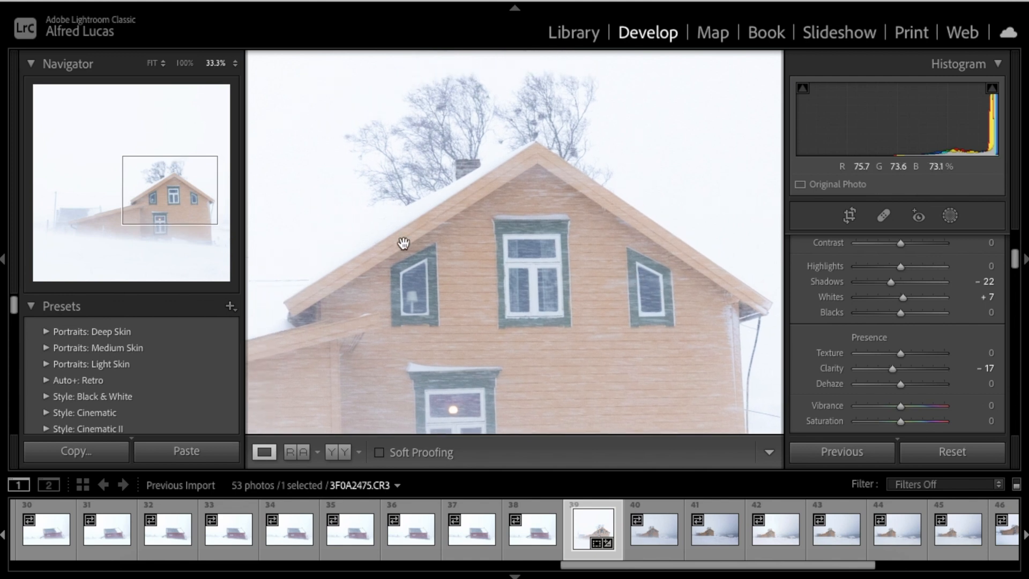
scroll(432, 288, "left", 10)
scroll(433, 288, "down", 2)
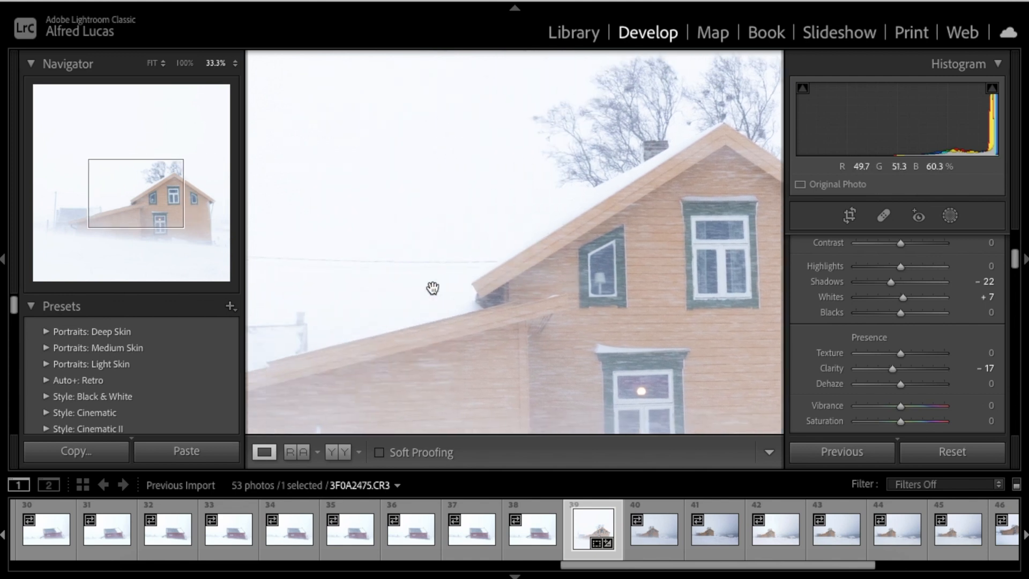
scroll(433, 288, "down", 5)
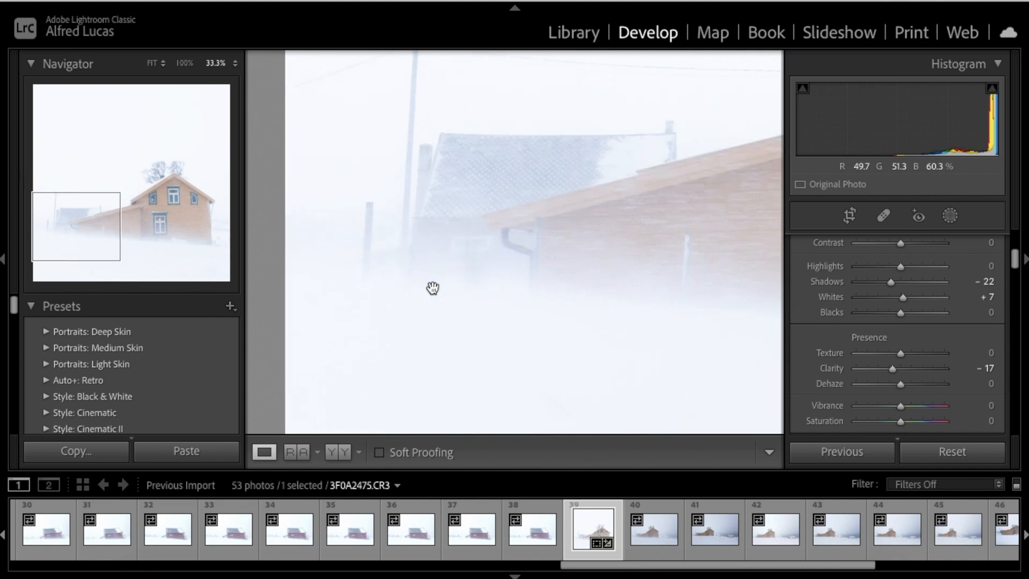
left_click(471, 319)
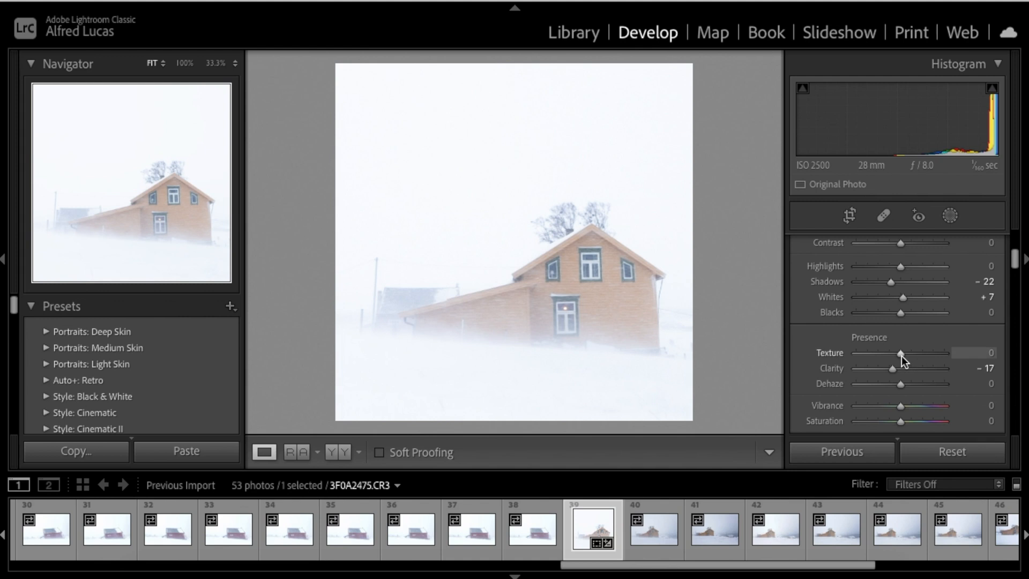
left_click(648, 303)
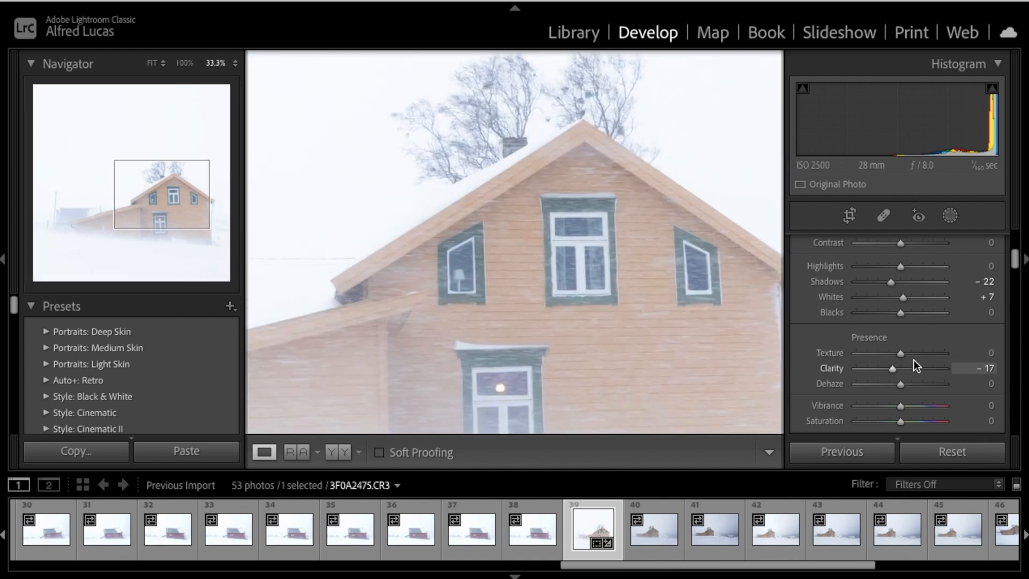
mouse_move(900, 353)
left_mouse_down()
mouse_move(919, 354)
mouse_move(906, 360)
left_mouse_up()
Ease Texture back to +10 and inspect the house up close
left_click(611, 250)
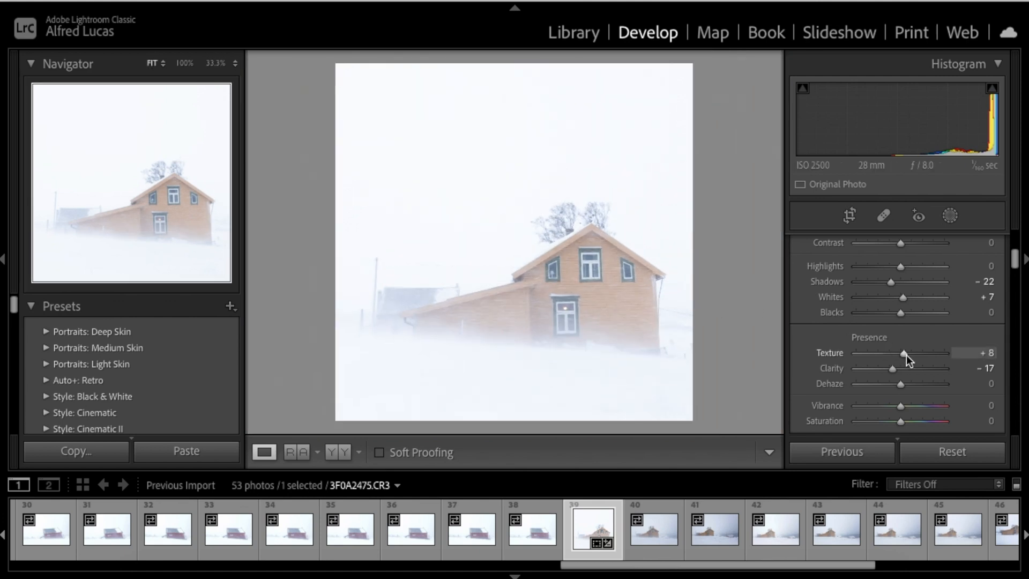
left_click_drag(905, 353, 906, 358)
left_click(638, 323)
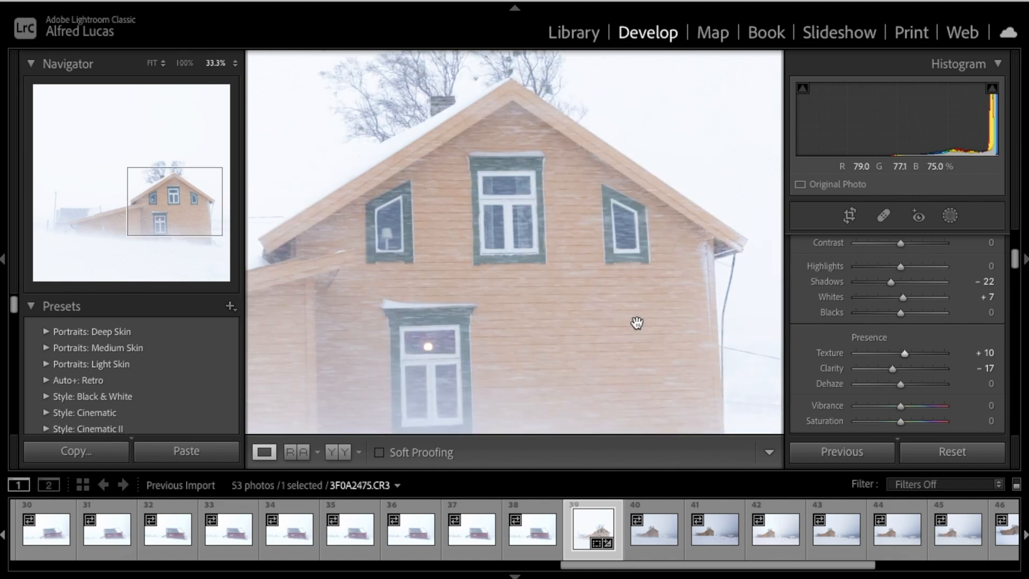
scroll(637, 323, "left", 2)
scroll(637, 323, "up", 3)
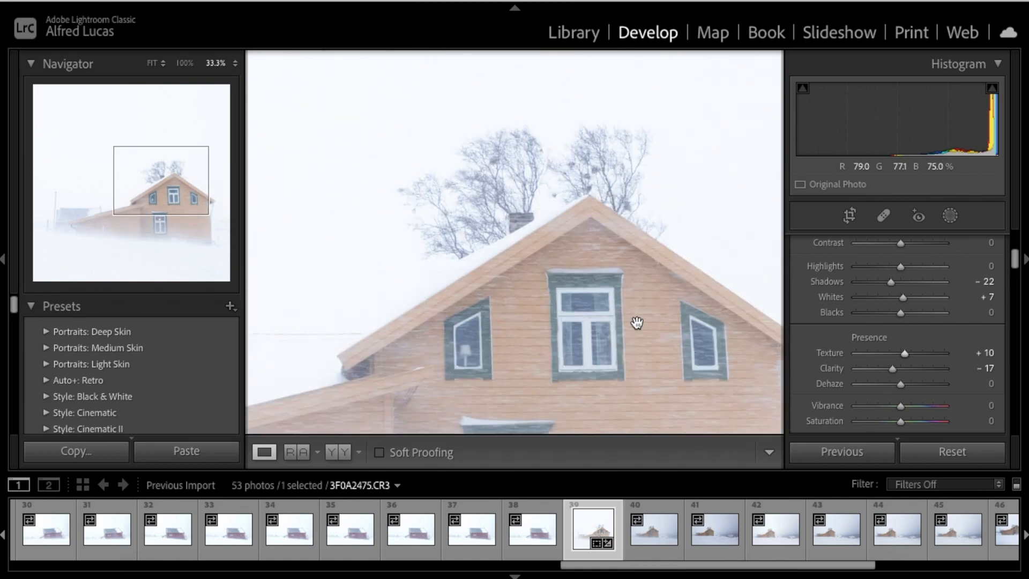
scroll(561, 357, "down", 2)
scroll(562, 357, "down", 5)
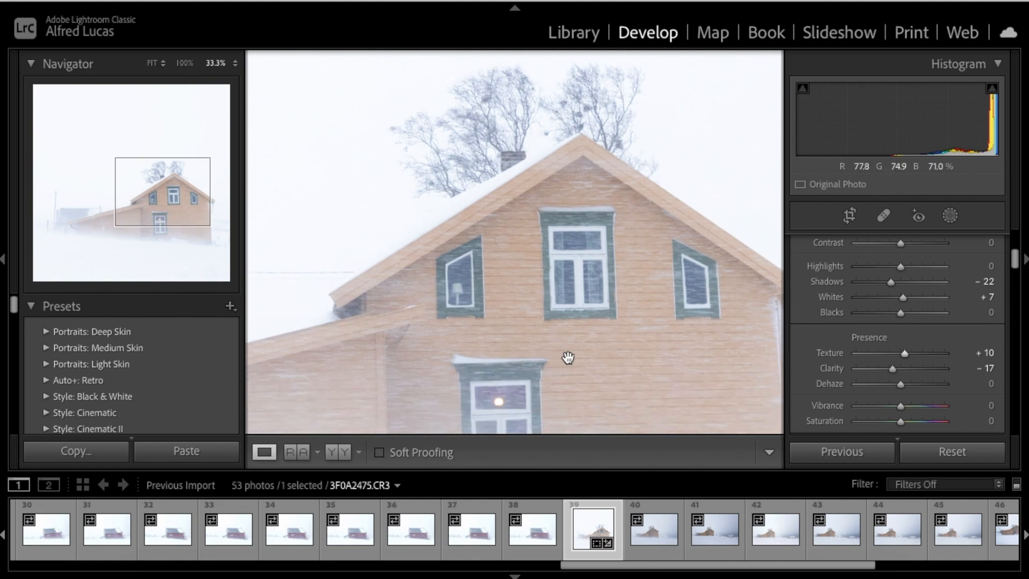
scroll(568, 356, "left", 5)
scroll(568, 357, "left", 4)
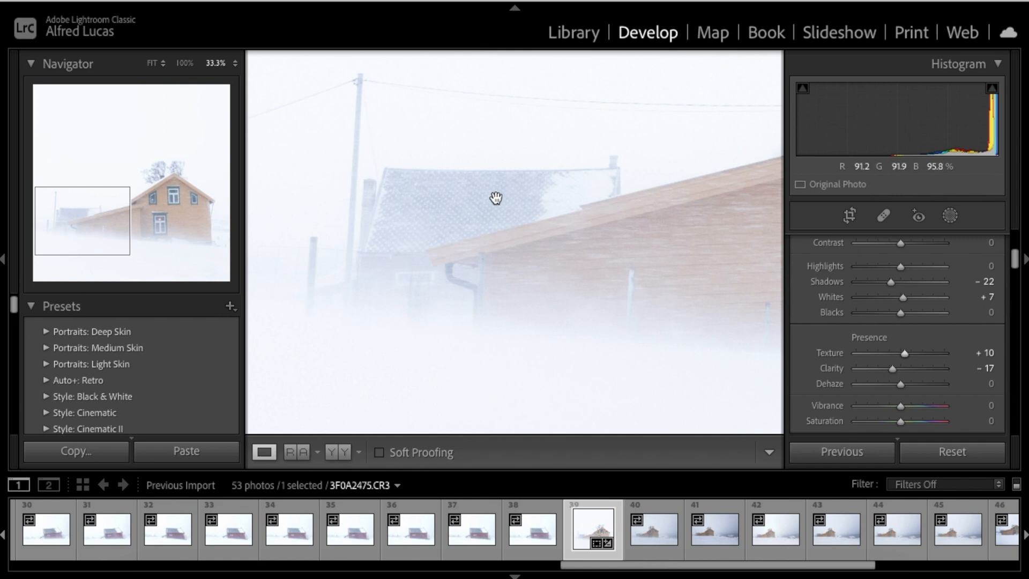
left_click(523, 280)
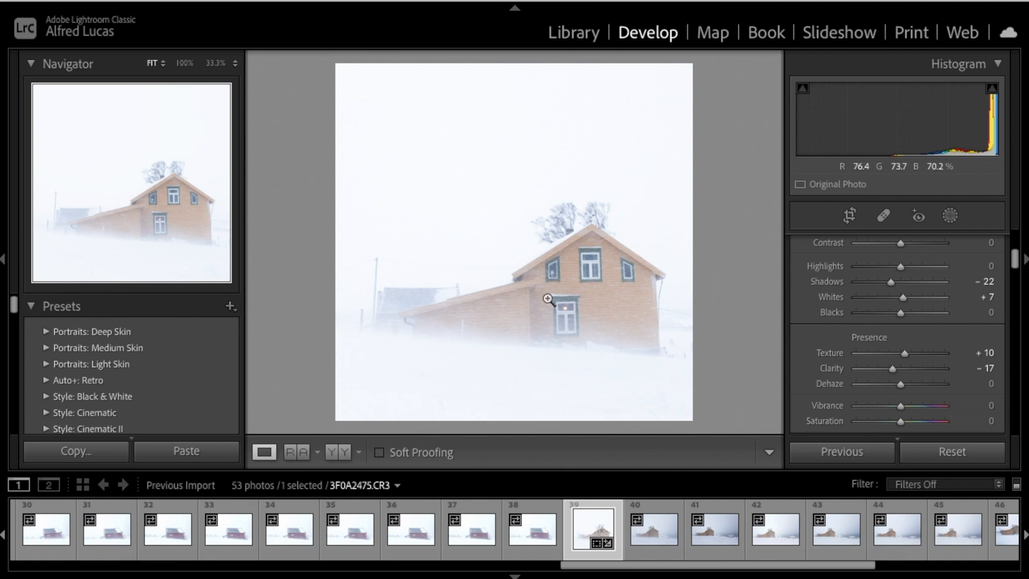
Check the texture around the lower window, then return to the whole-photo view
left_click(600, 296)
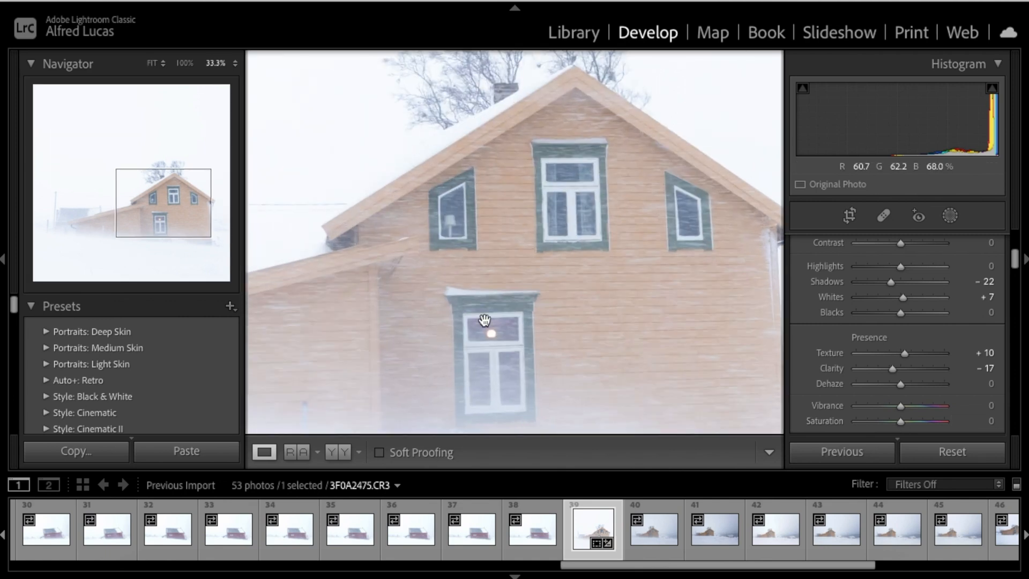
scroll(484, 321, "up", 3)
scroll(484, 320, "left", 5)
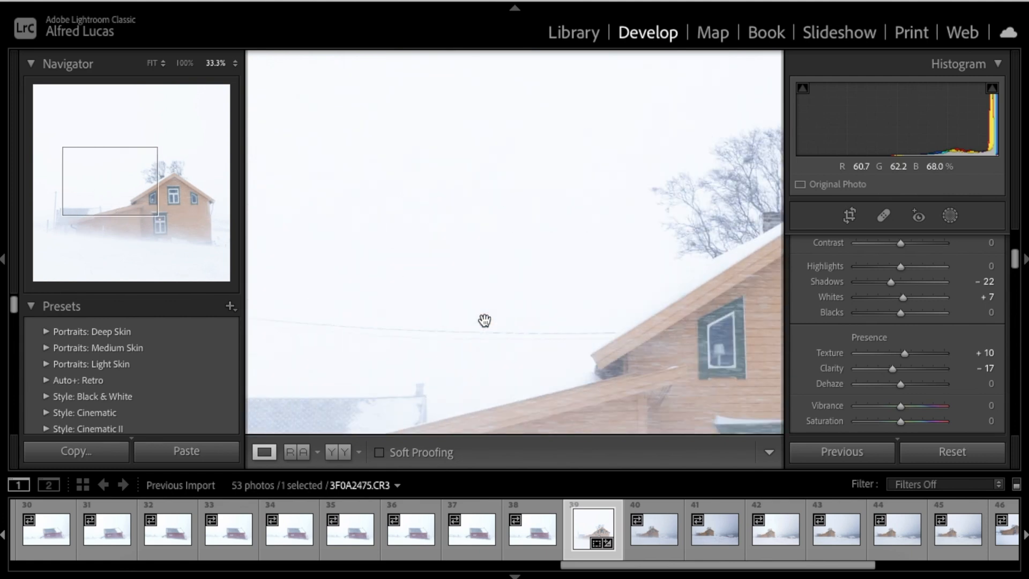
scroll(485, 321, "down", 3)
left_click(485, 320)
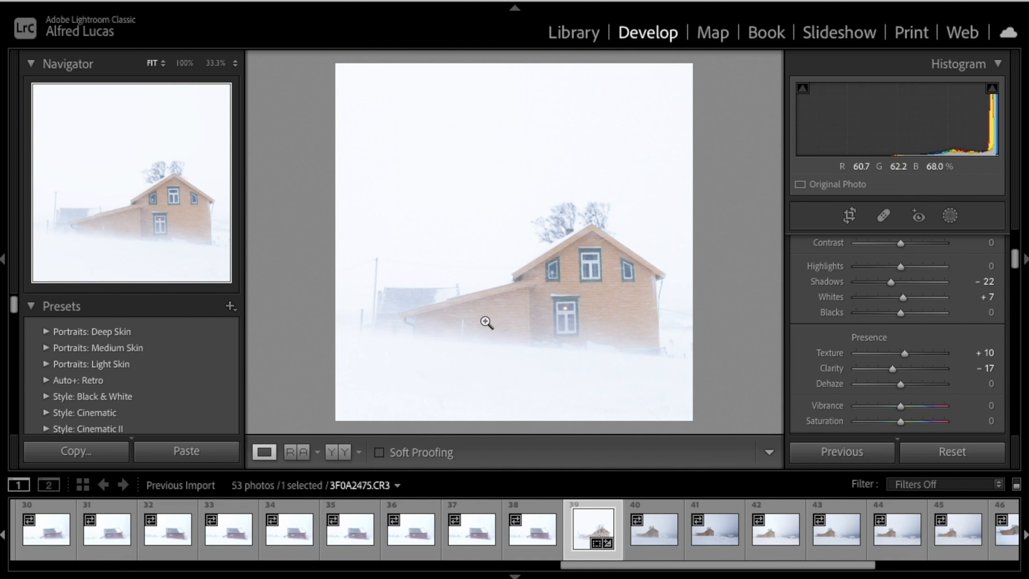
Export the edited photo as a TIFF to the LR-PS-WORK folder on the hard drive
right_click(583, 528)
mouse_move(610, 498)
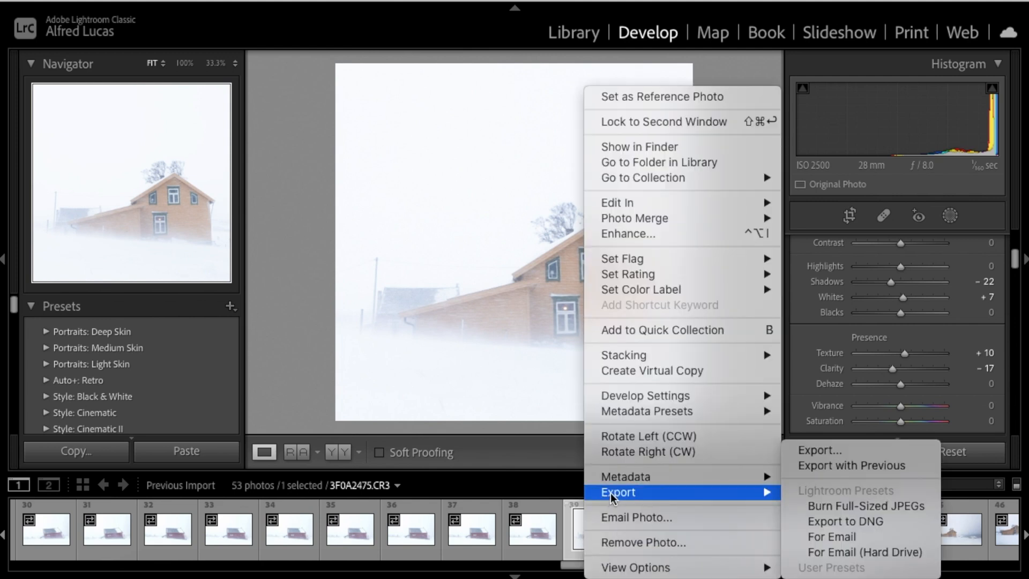
left_click(819, 453)
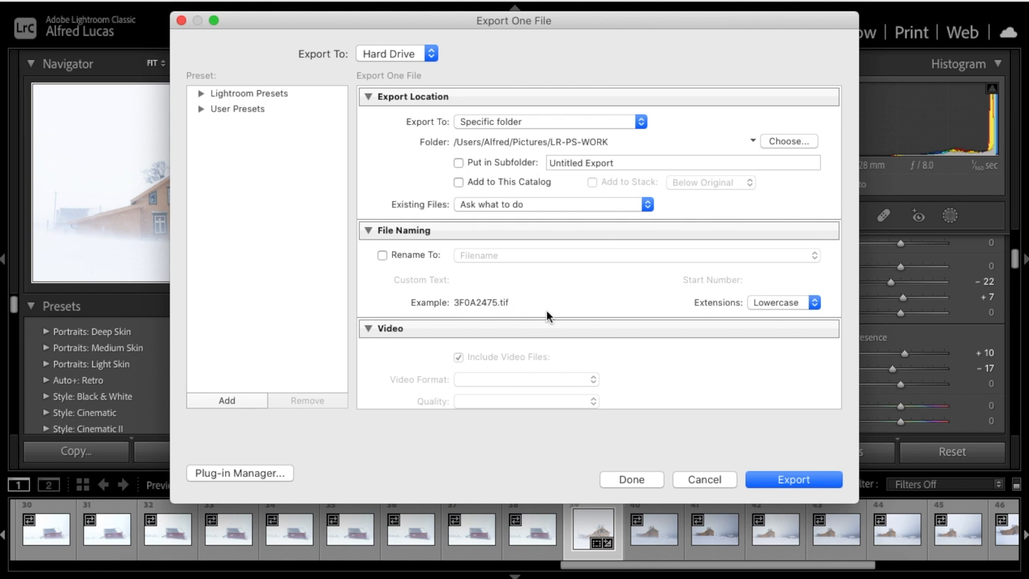
left_click(792, 479)
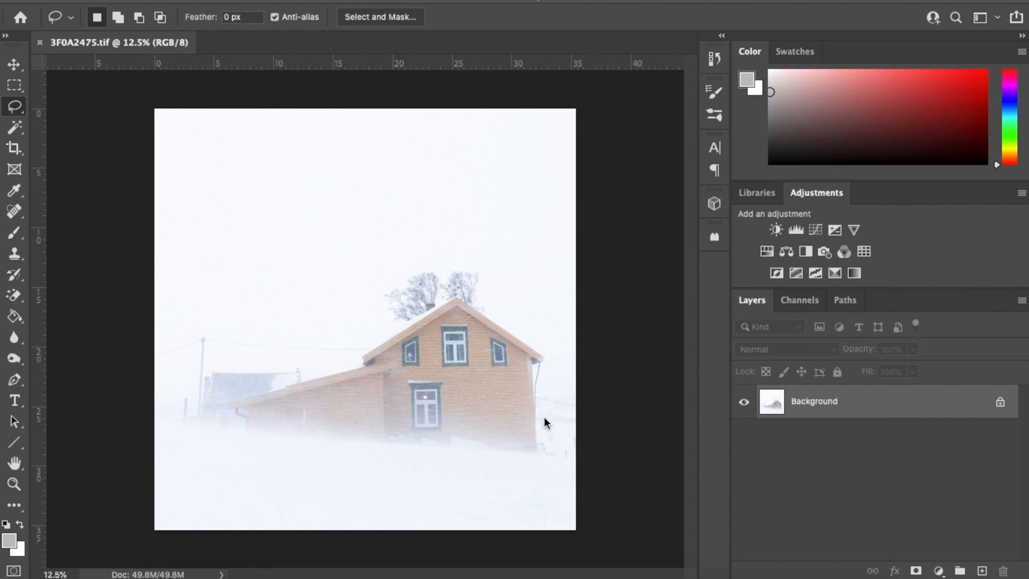
Pan around the snowstorm photo 3F0A2475.tif in Photoshop to inspect the orange house
scroll(448, 404, "up", 5)
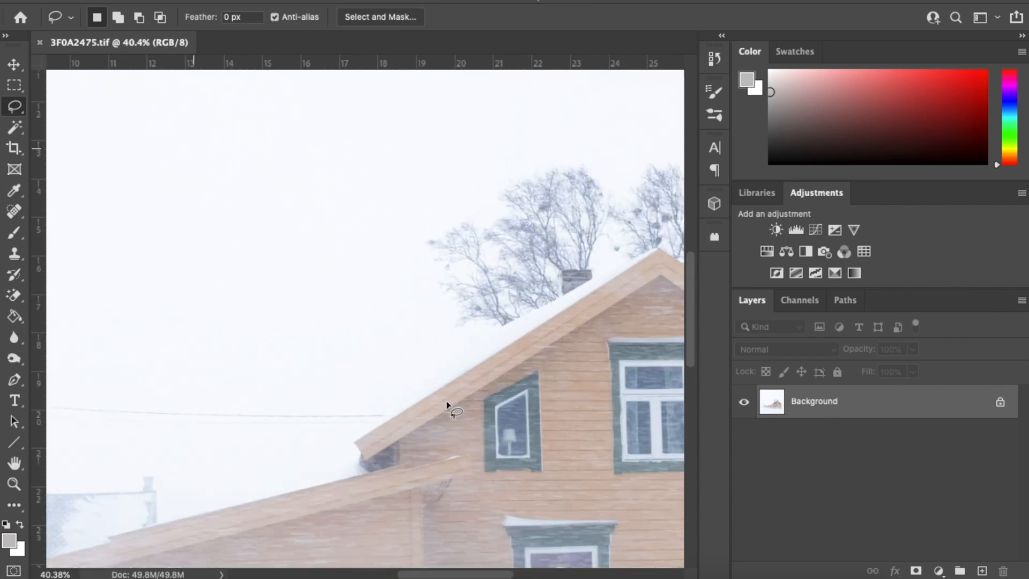
scroll(448, 405, "down", 5)
scroll(447, 404, "up", 10)
scroll(447, 405, "right", 5)
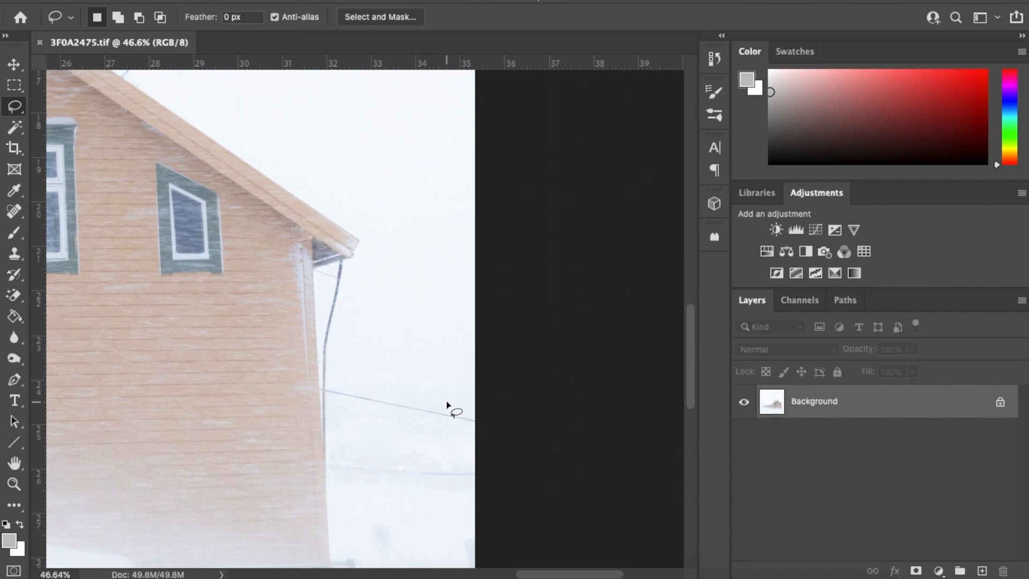
scroll(447, 404, "down", 5)
scroll(448, 404, "right", 1)
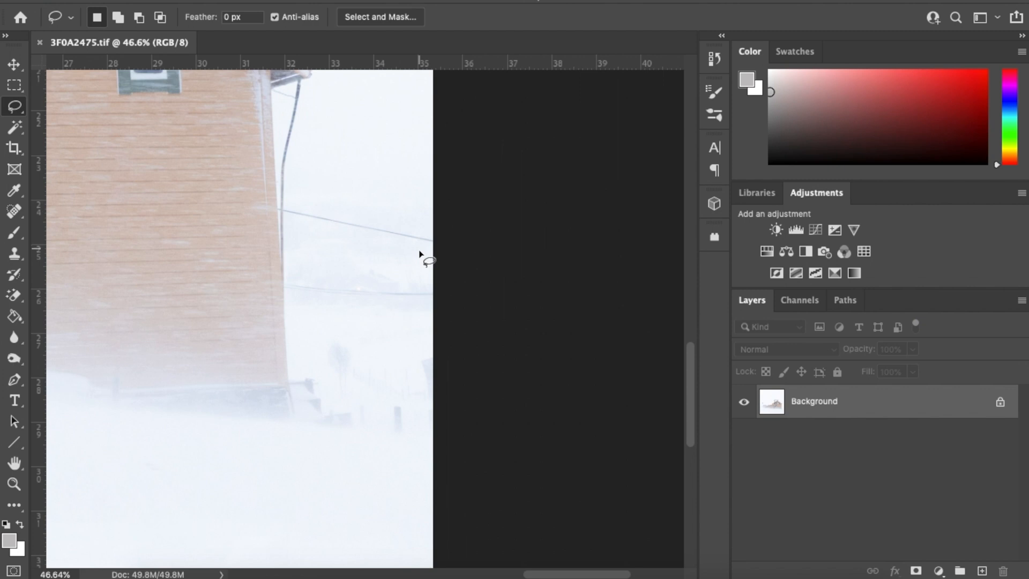
scroll(379, 314, "down", 3)
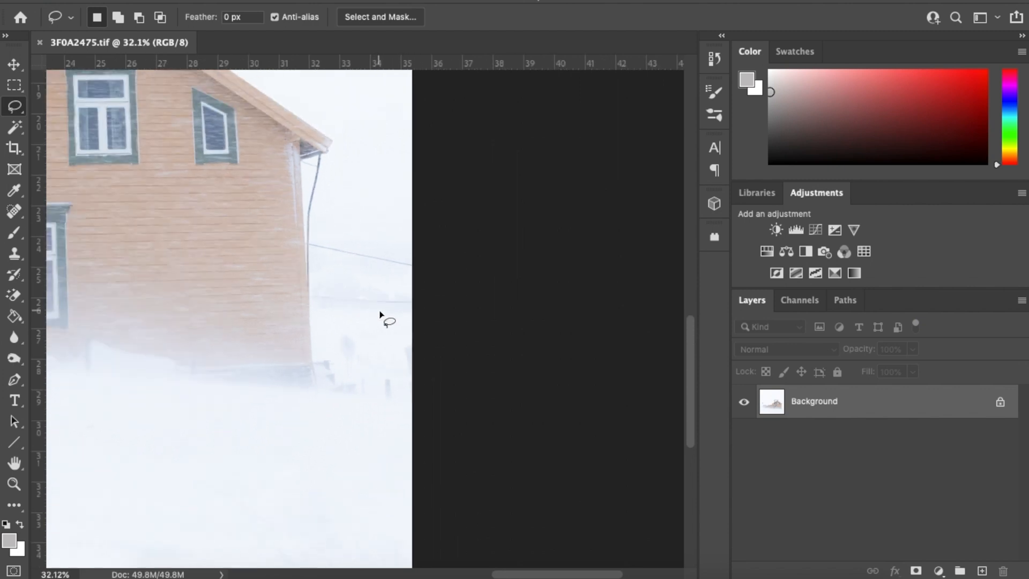
scroll(379, 315, "up", 3)
scroll(379, 315, "up", 15)
scroll(379, 314, "left", 15)
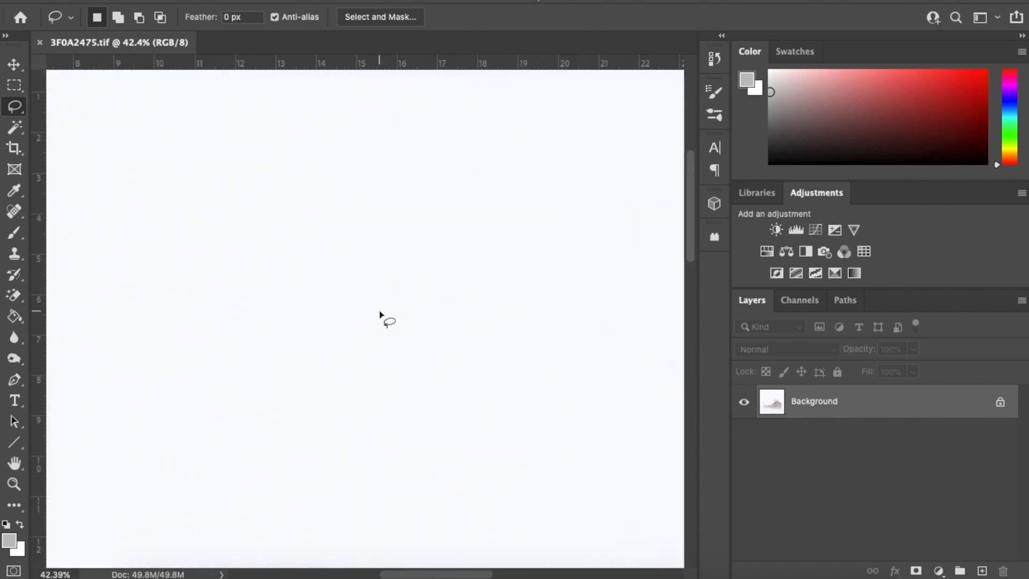
scroll(379, 314, "right", 20)
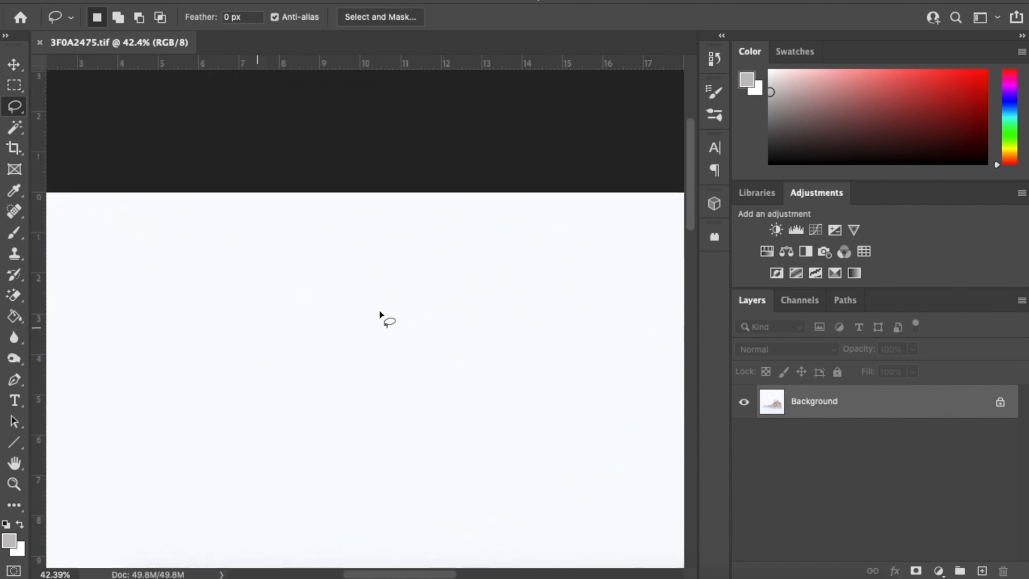
scroll(379, 315, "down", 5)
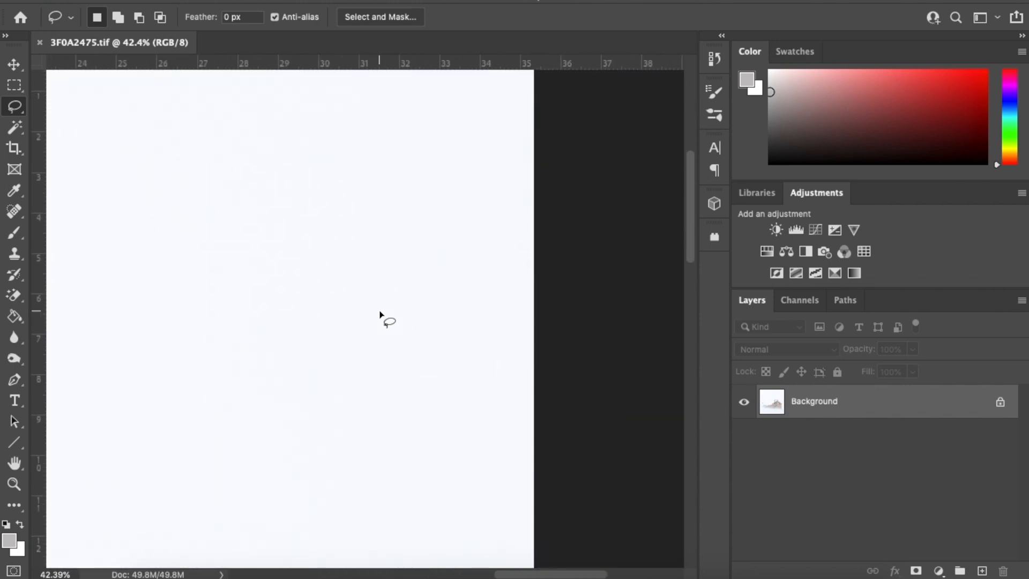
scroll(379, 314, "left", 20)
scroll(379, 314, "left", 14)
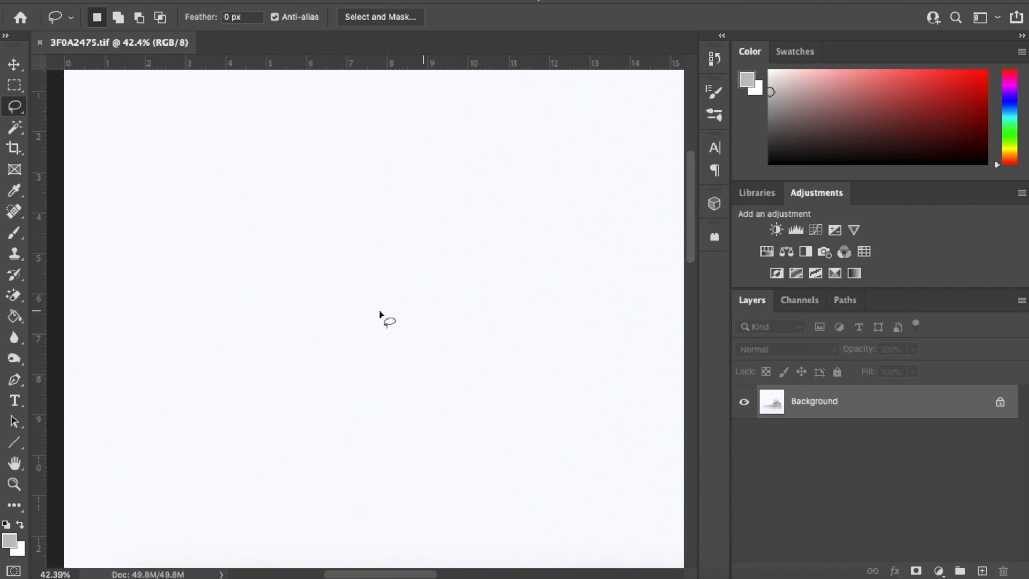
scroll(379, 315, "down", 6)
scroll(379, 314, "right", 4)
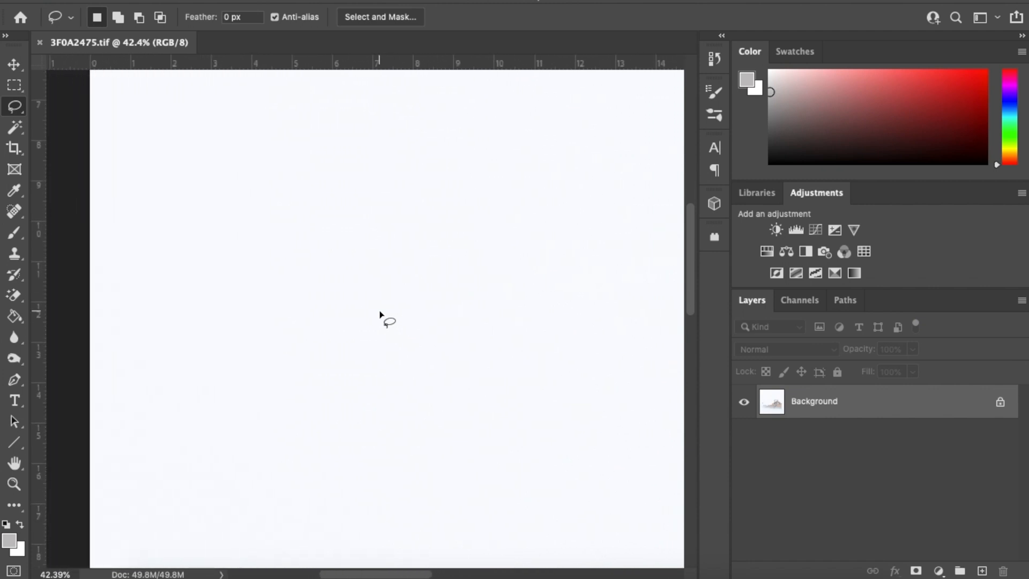
scroll(379, 314, "right", 16)
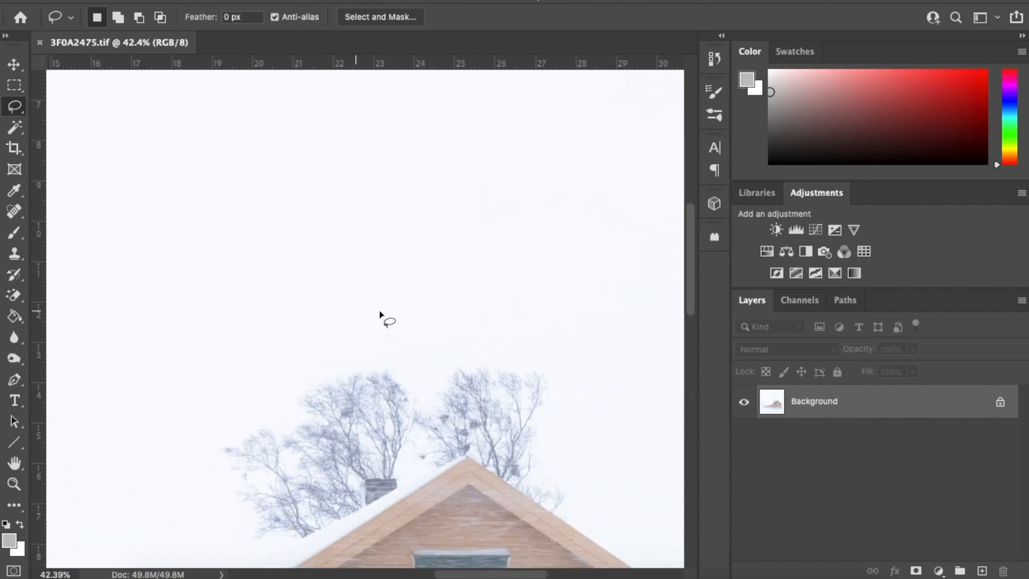
scroll(379, 314, "right", 9)
scroll(379, 315, "down", 6)
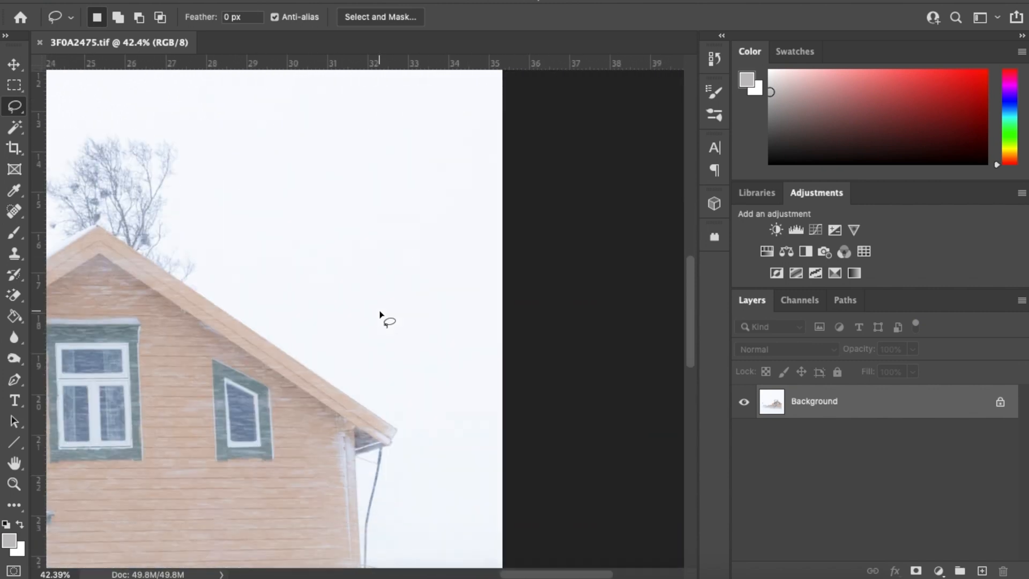
scroll(379, 315, "left", 20)
scroll(379, 314, "down", 19)
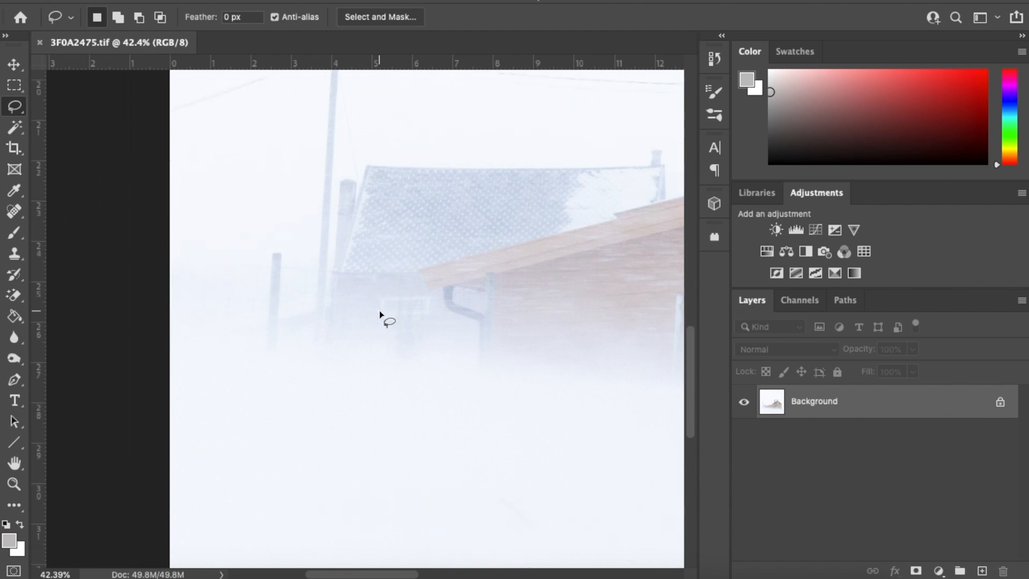
scroll(379, 315, "down", 6)
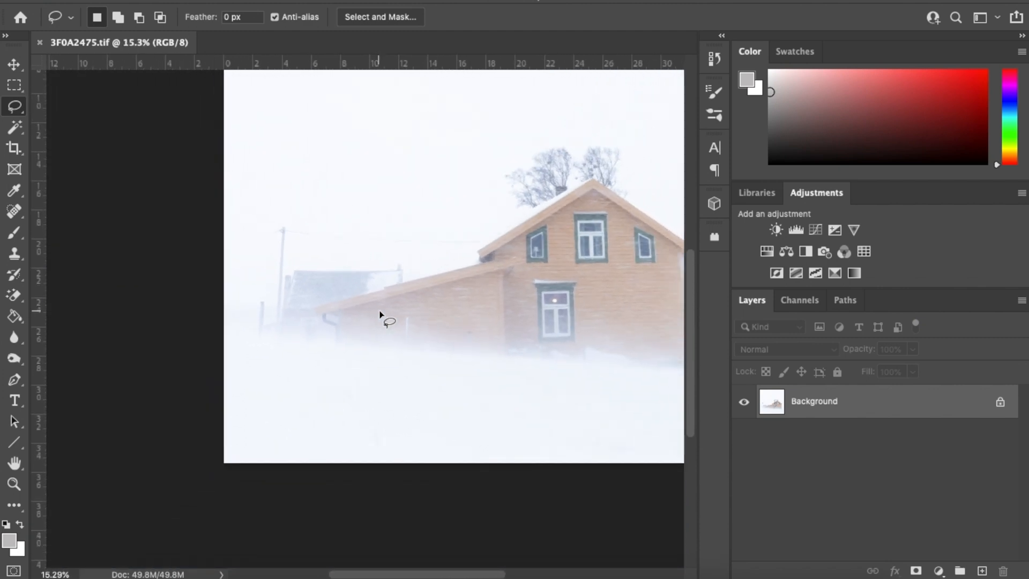
scroll(380, 314, "down", 2)
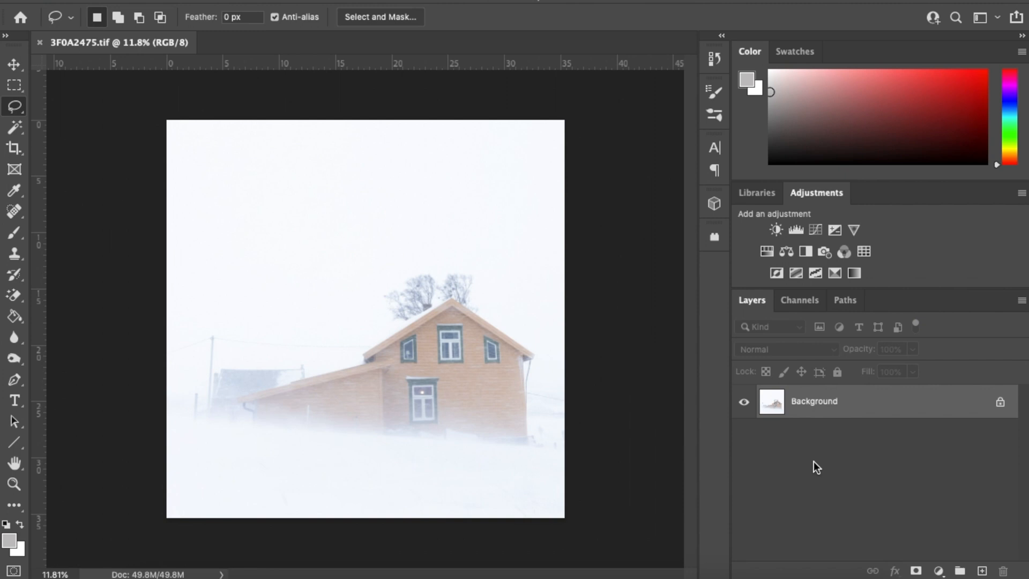
Duplicate the Background layer as Layer 1 and bring up the adjustment-layer list
key("super+j")
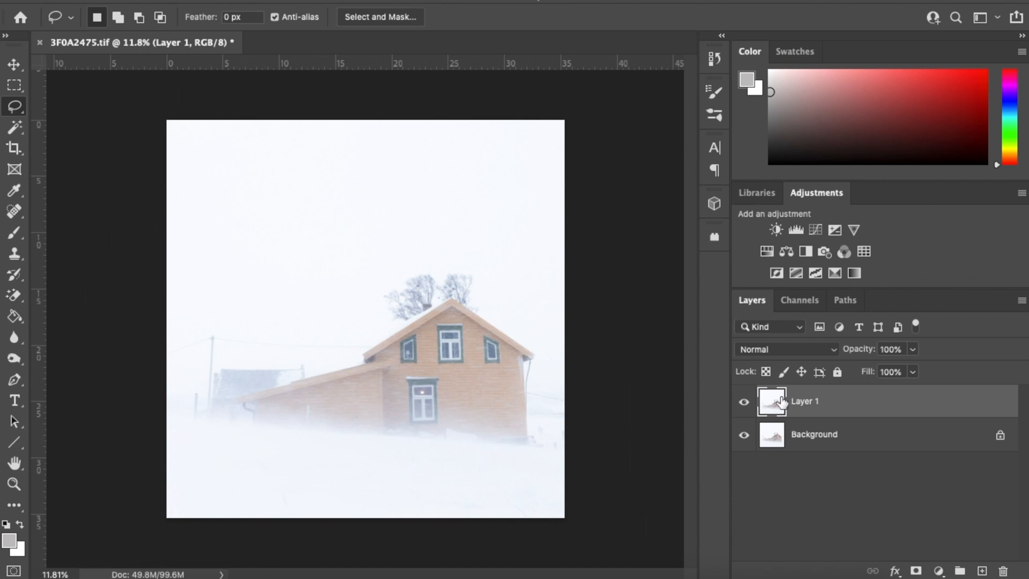
left_click(938, 571)
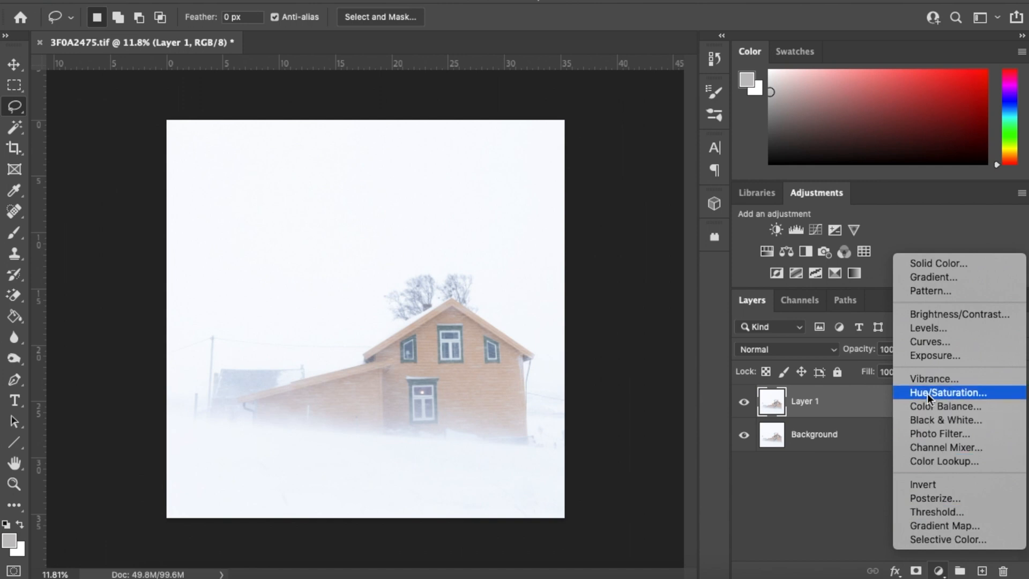
Add a Curves adjustment layer and add two points to form a gentle S-curve
left_click(930, 342)
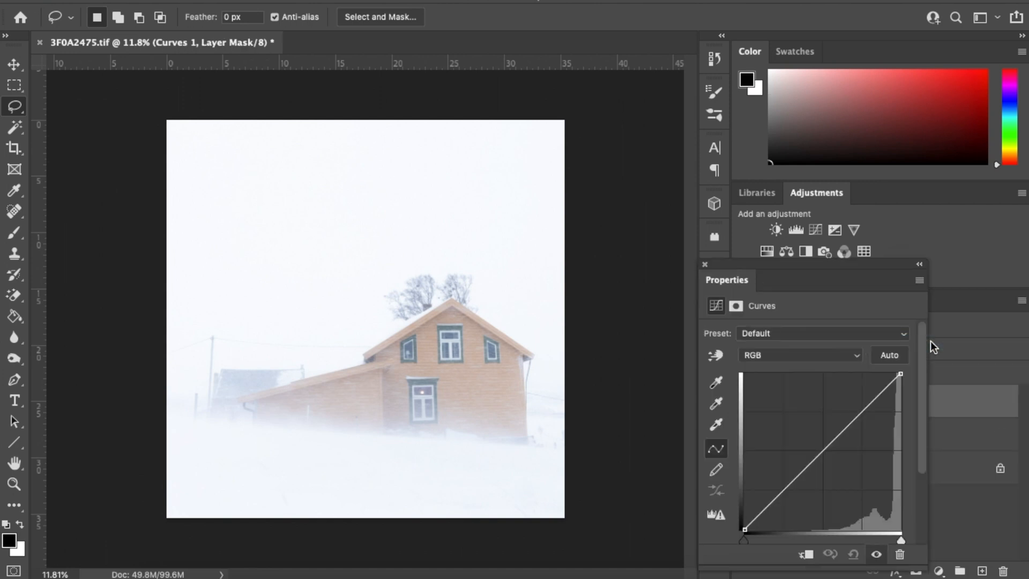
left_click(815, 454)
left_click_drag(815, 454, 820, 461)
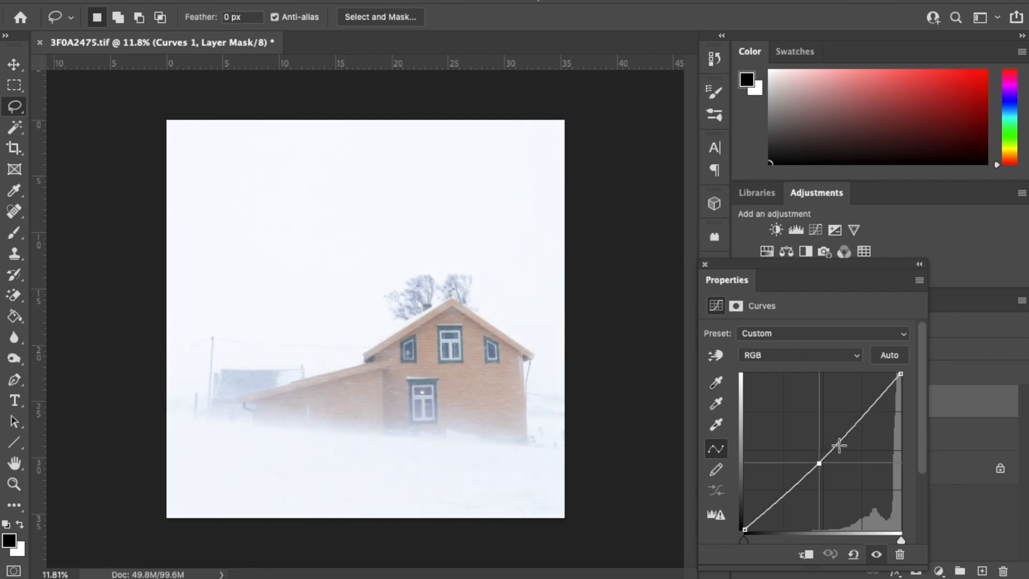
left_click(853, 425)
left_click_drag(854, 425, 850, 423)
Refine the curve points for more contrast while zooming in to check the house
scroll(446, 427, "up", 5)
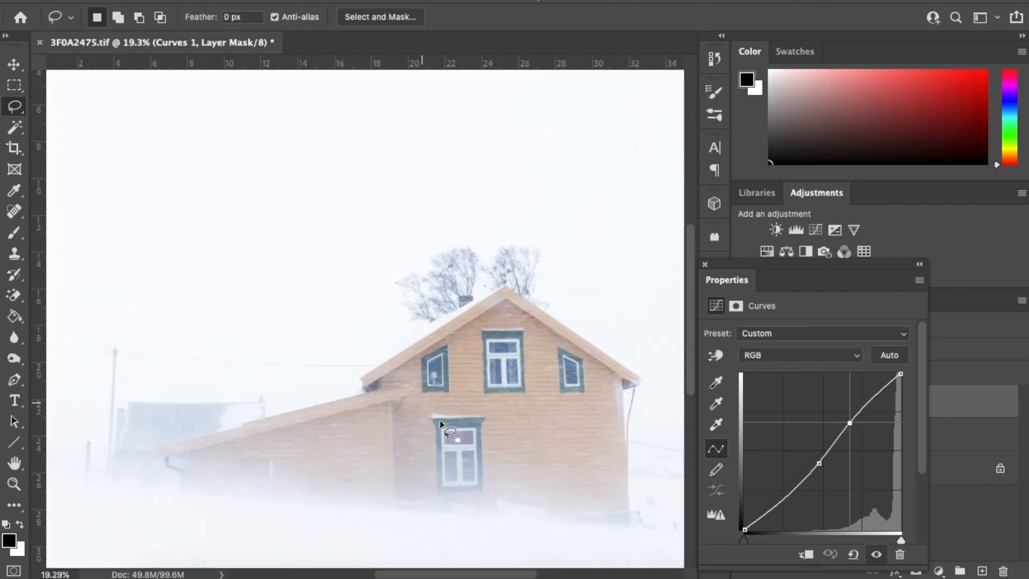
scroll(441, 424, "up", 3)
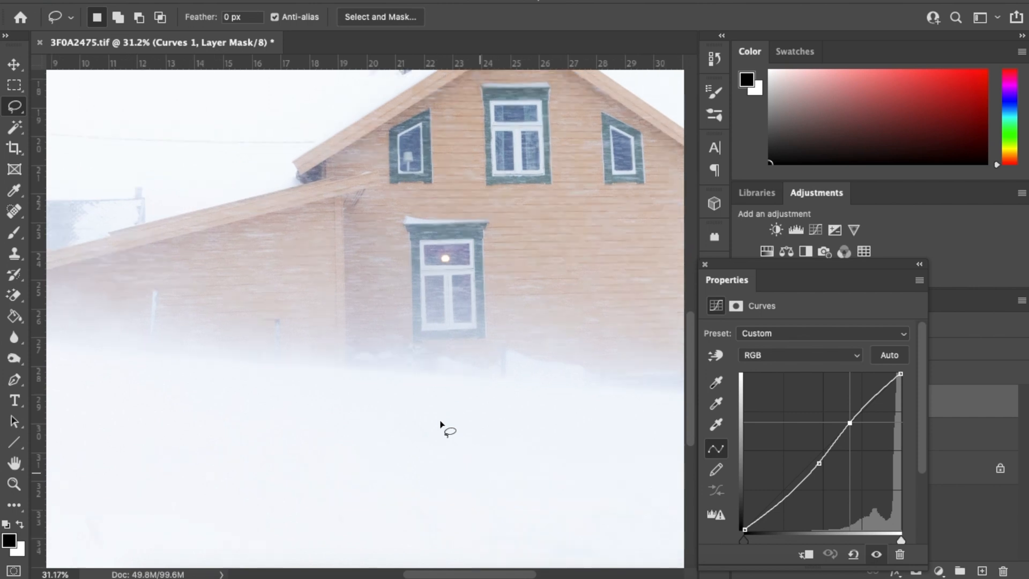
scroll(441, 424, "down", 4)
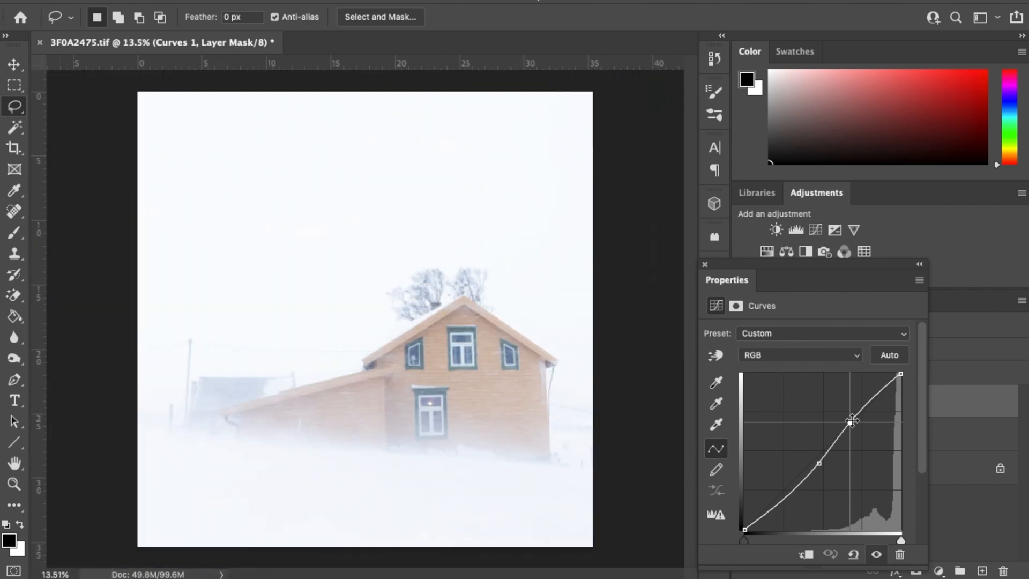
left_click_drag(852, 421, 849, 423)
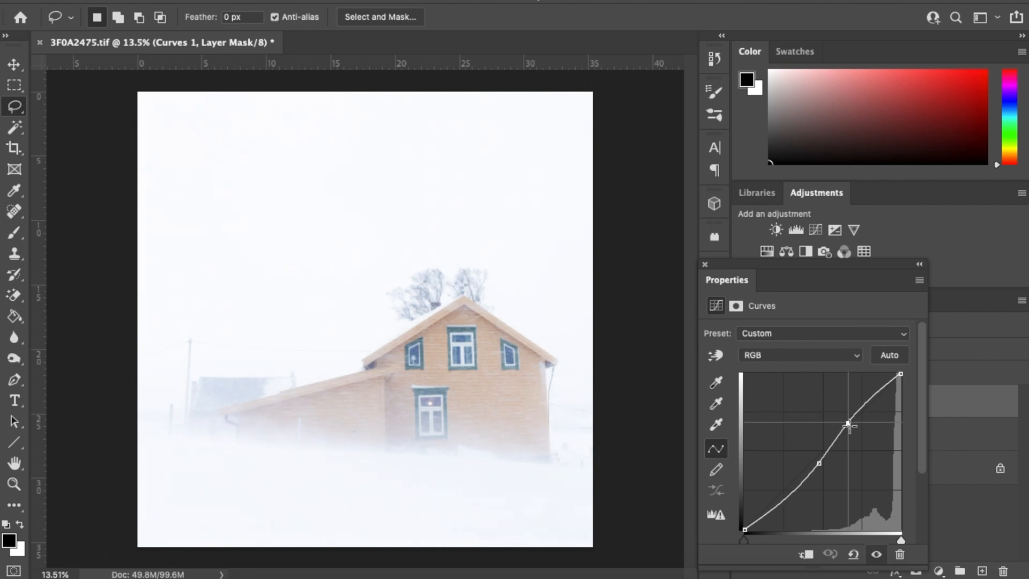
left_click(819, 465)
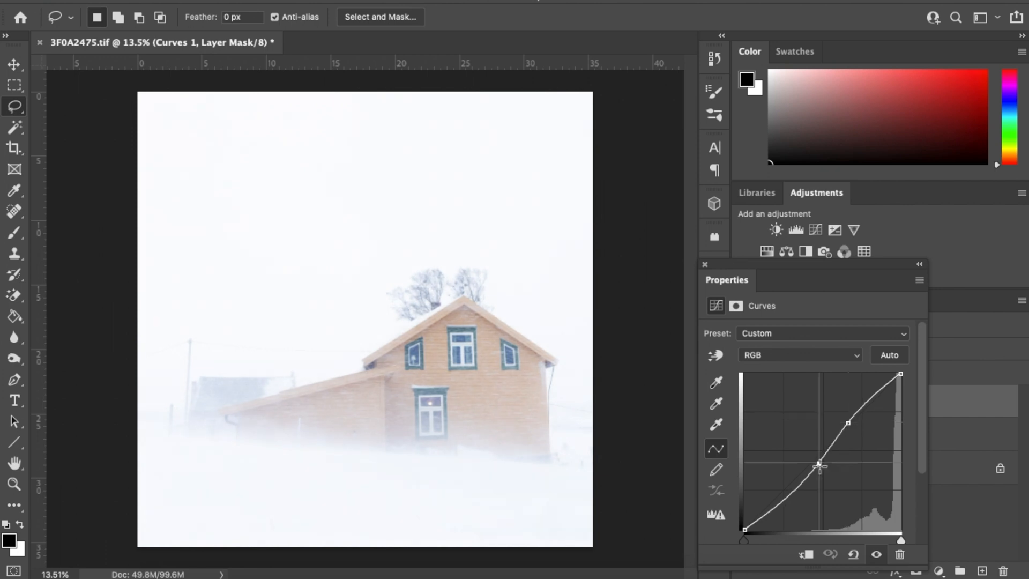
left_click_drag(820, 467, 821, 465)
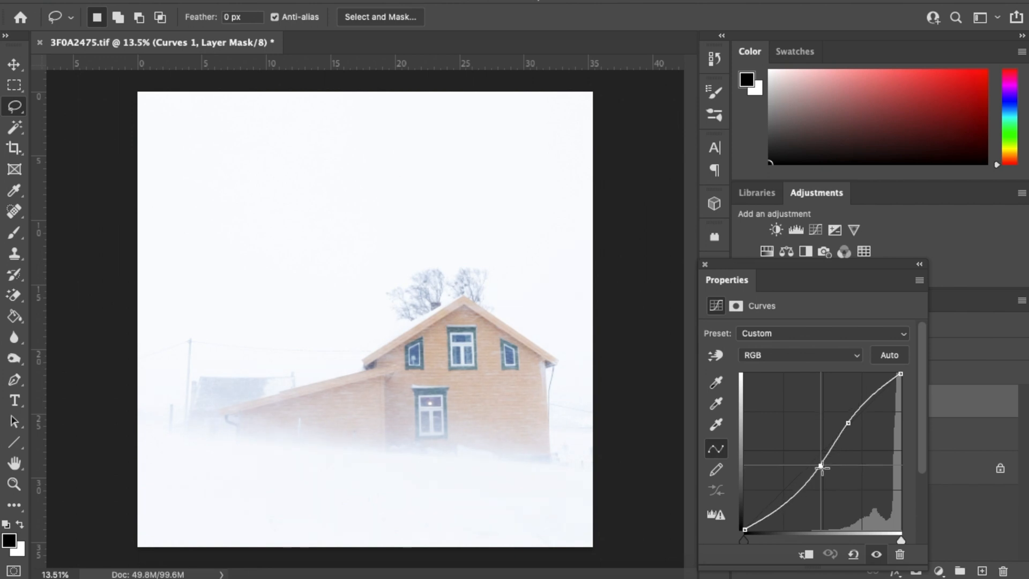
scroll(438, 375, "up", 2)
scroll(438, 375, "up", 2)
scroll(439, 375, "right", 4)
scroll(439, 375, "down", 5)
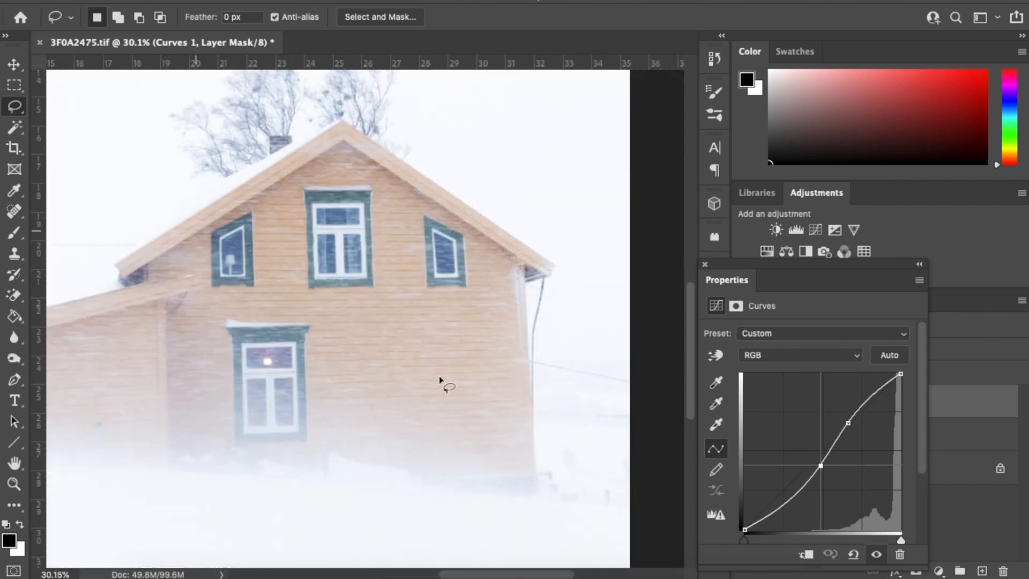
scroll(439, 375, "down", 3)
scroll(438, 375, "left", 3)
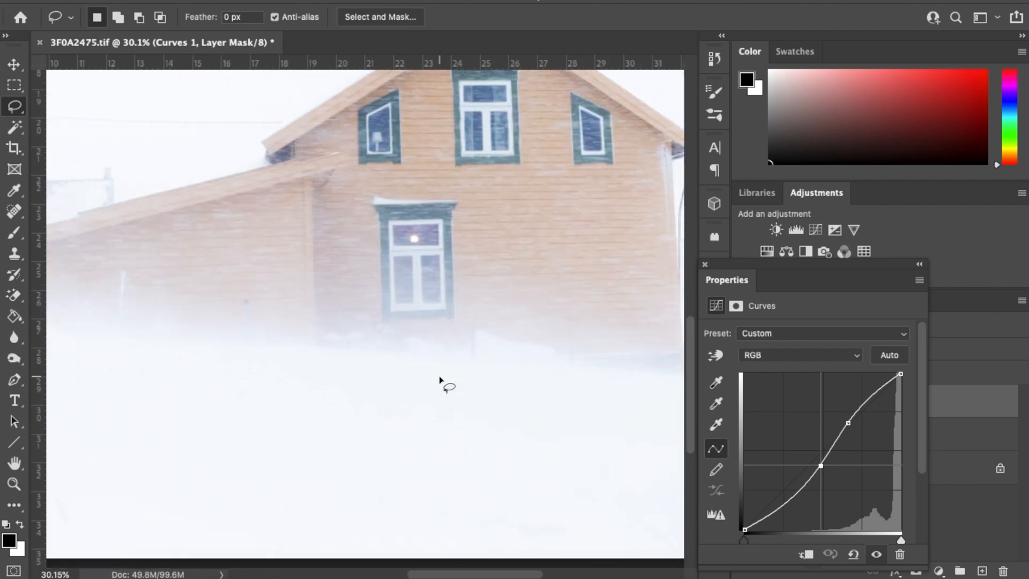
scroll(439, 375, "up", 2)
scroll(438, 375, "left", 5)
scroll(439, 375, "left", 4)
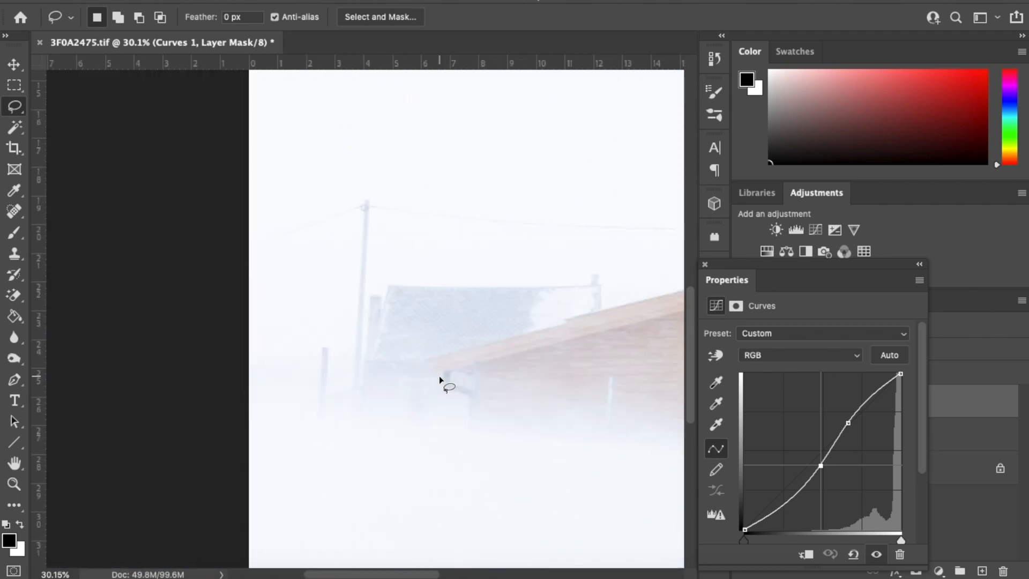
scroll(439, 375, "down", 3)
scroll(439, 375, "right", 6)
scroll(439, 375, "right", 4)
scroll(439, 375, "down", 3)
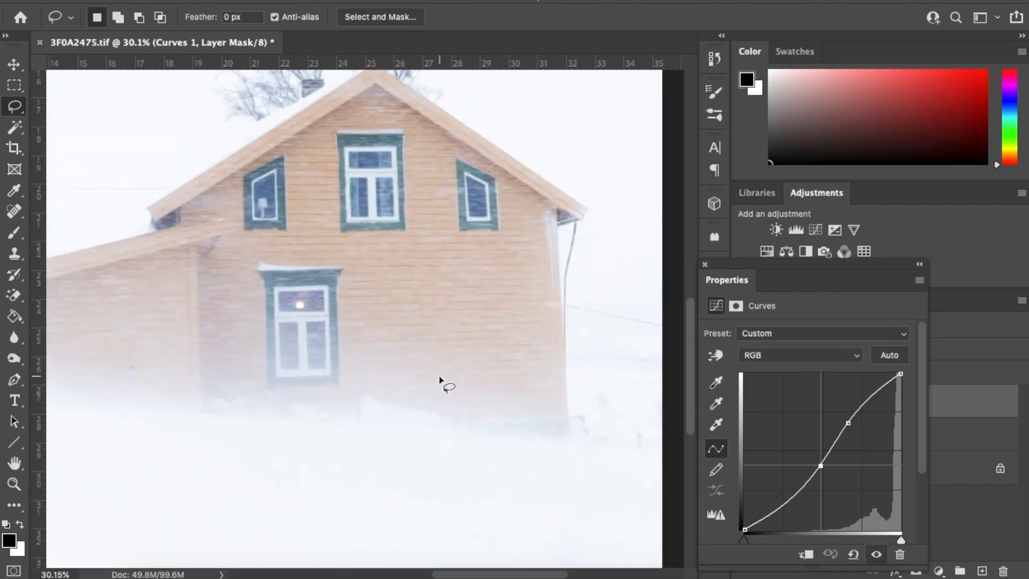
scroll(439, 375, "down", 2)
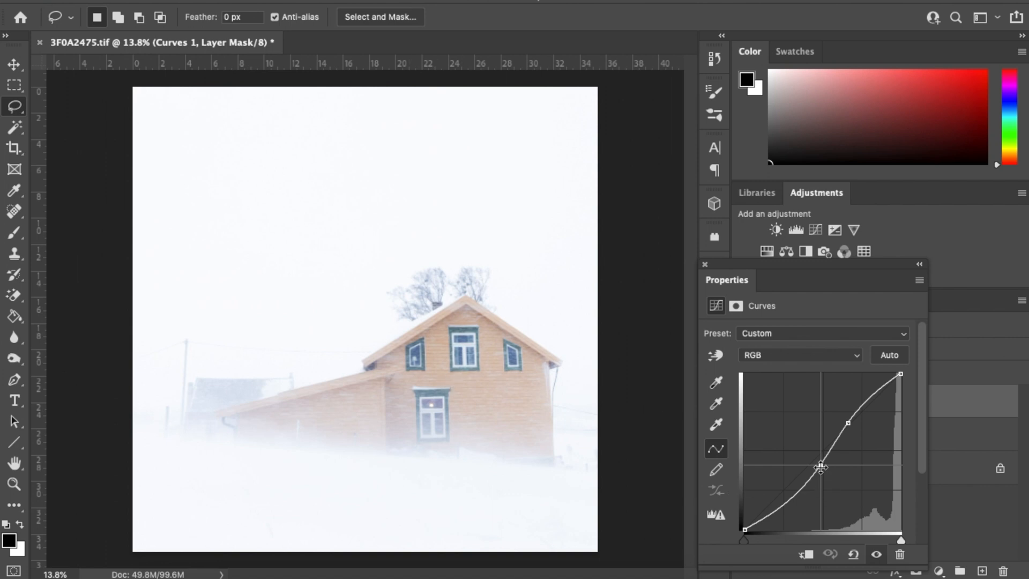
left_click_drag(820, 466, 820, 461)
Fine-tune the upper curve point, close Properties, and merge Curves 1 into Layer 1
left_click_drag(849, 424, 849, 426)
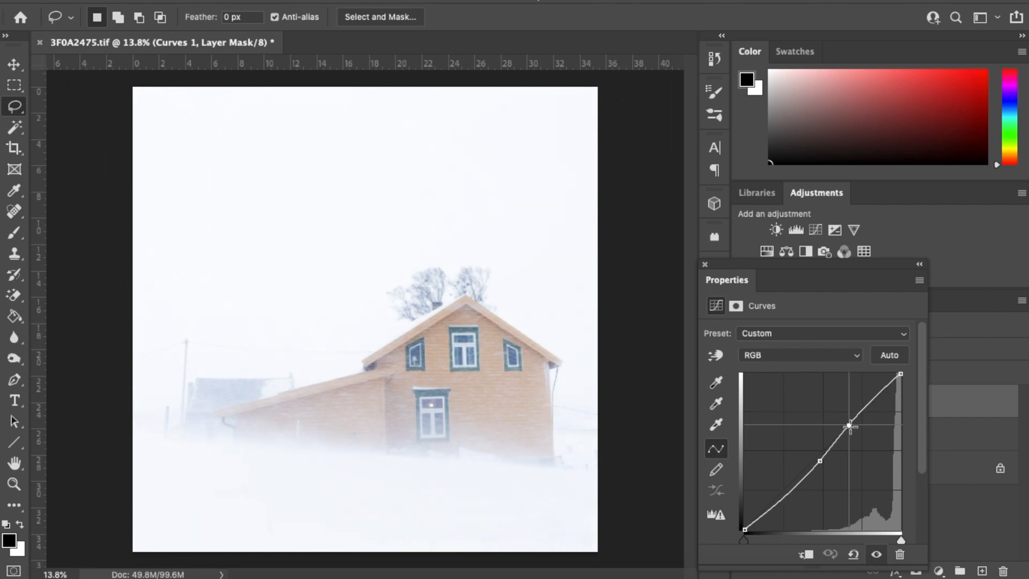
left_click(704, 264)
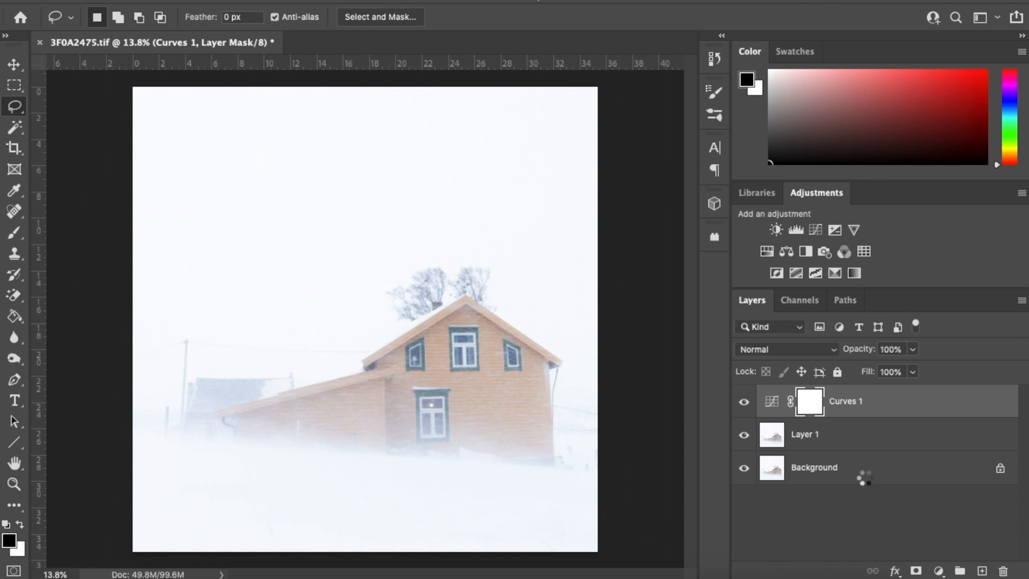
key("Delete")
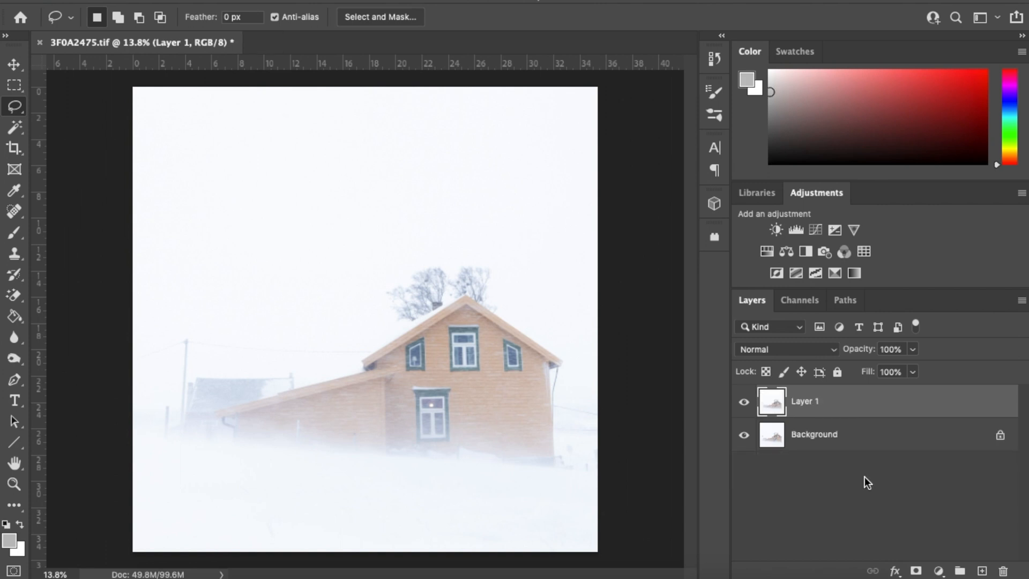
Compare before and after by toggling Layer 1's visibility, then merge it into Background
left_click(743, 403)
left_click(743, 405)
left_click(742, 405)
left_click(742, 405)
left_click(743, 405)
left_click(743, 405)
left_click(743, 405)
left_click(743, 405)
left_click(743, 405)
left_click(743, 406)
left_click(742, 405)
left_click(743, 405)
key("super+e")
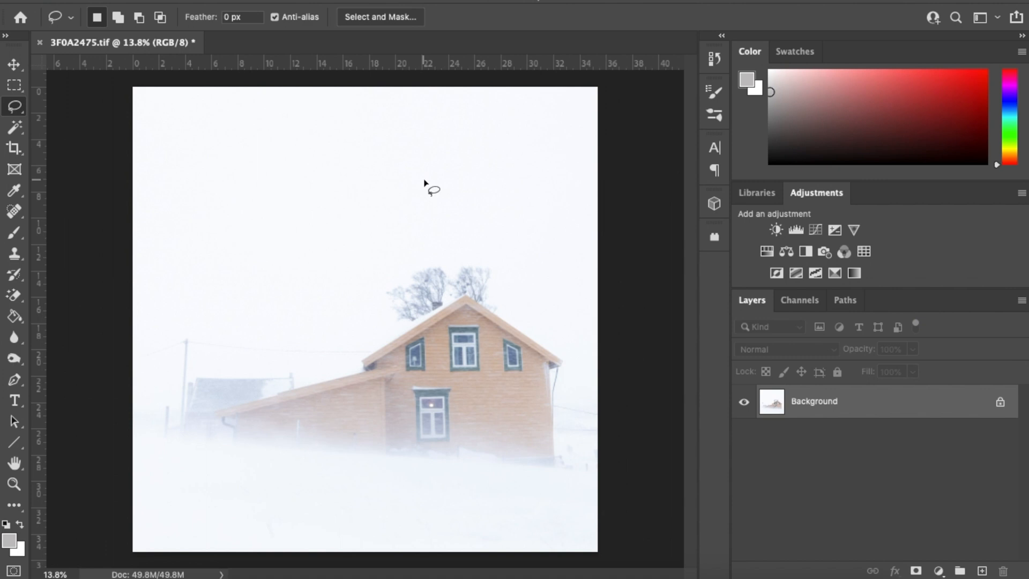
Save the toned, flattened 3F0A2475.tif with File > Save
left_click(140, 0)
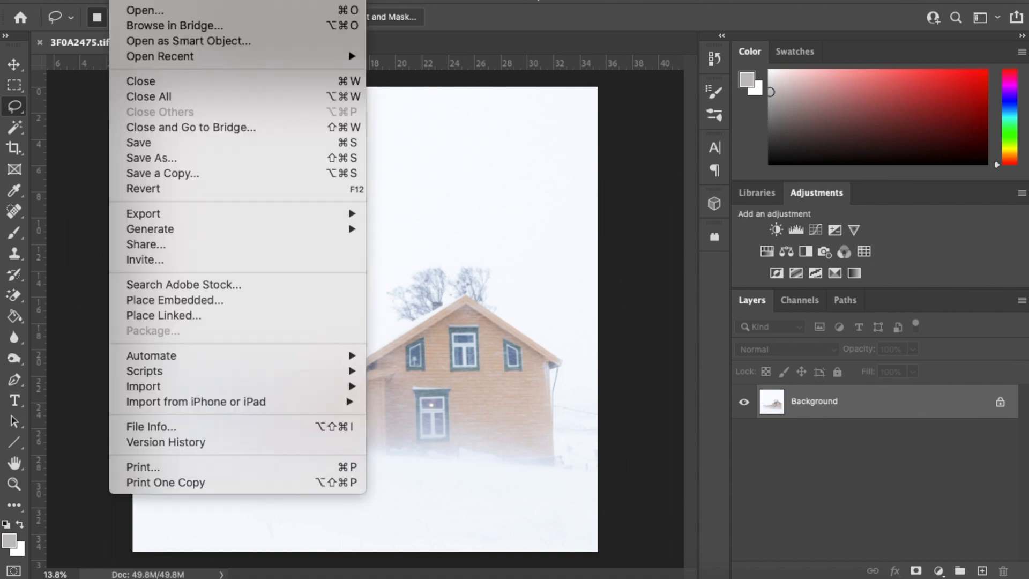
left_click(144, 145)
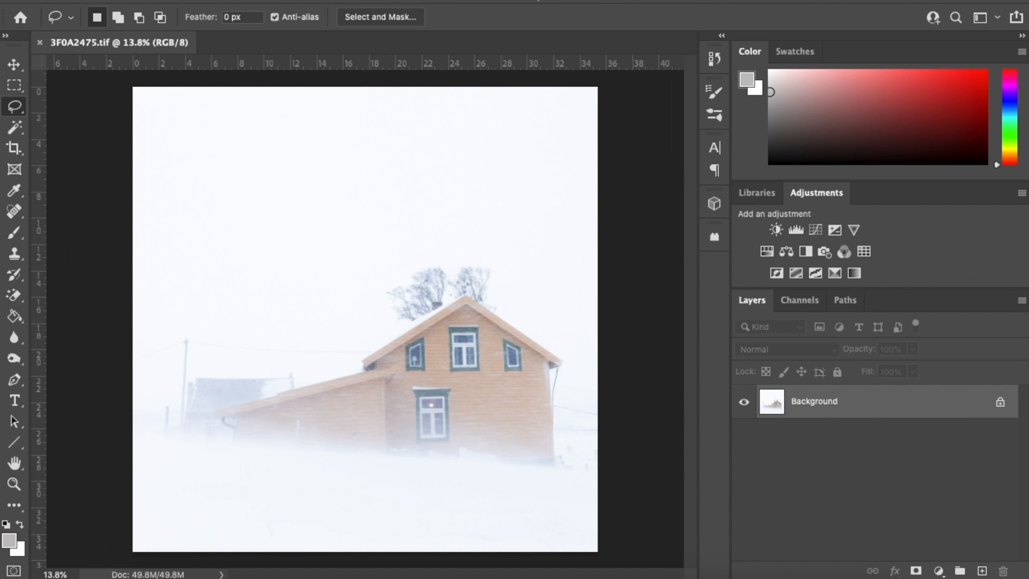
Resize the image to 1333 × 1333 pixels at 72 pixels/inch
left_click(196, 0)
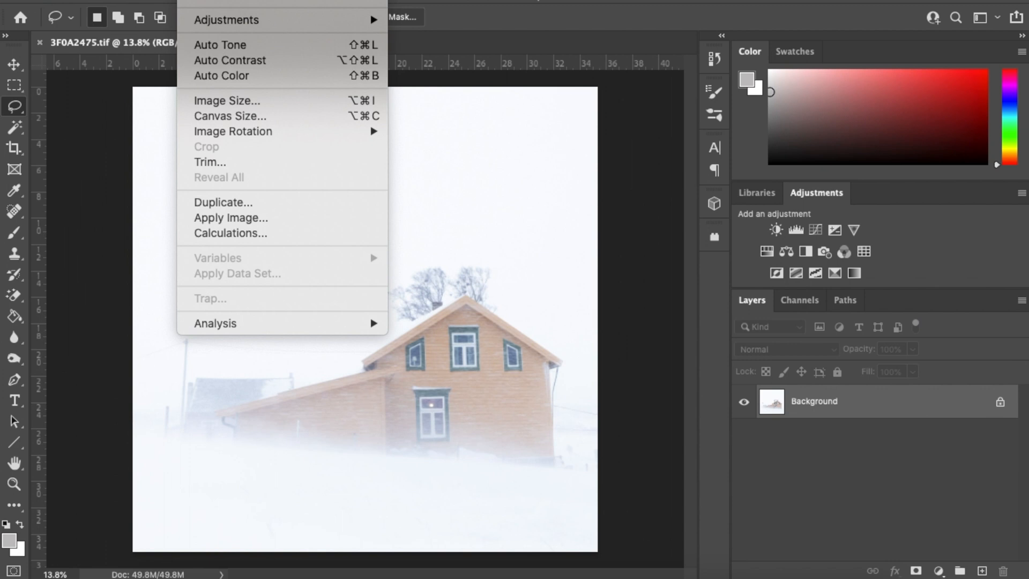
left_click(221, 97)
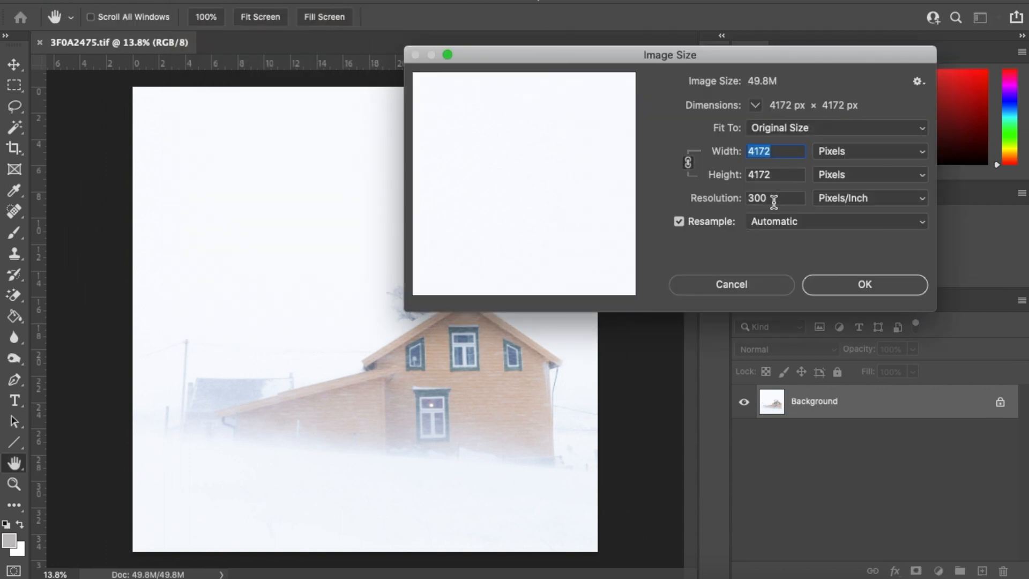
left_click_drag(773, 201, 716, 201)
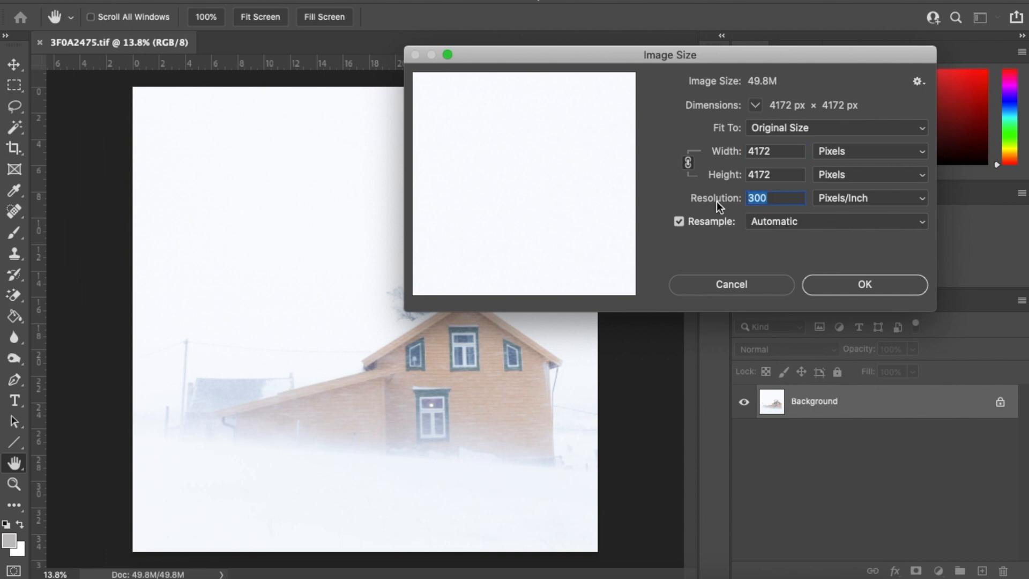
type("72")
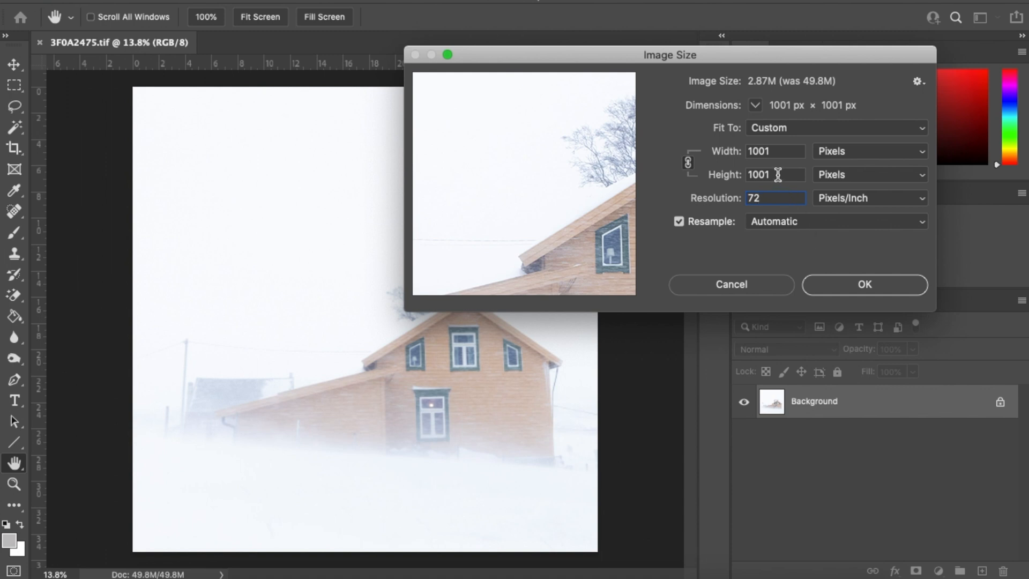
left_click_drag(780, 174, 742, 174)
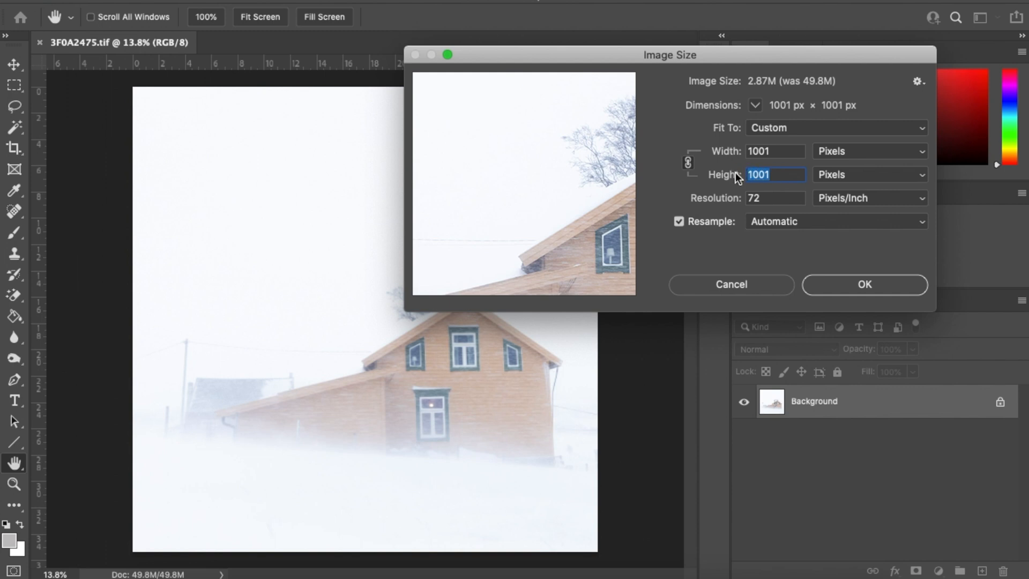
type("1333")
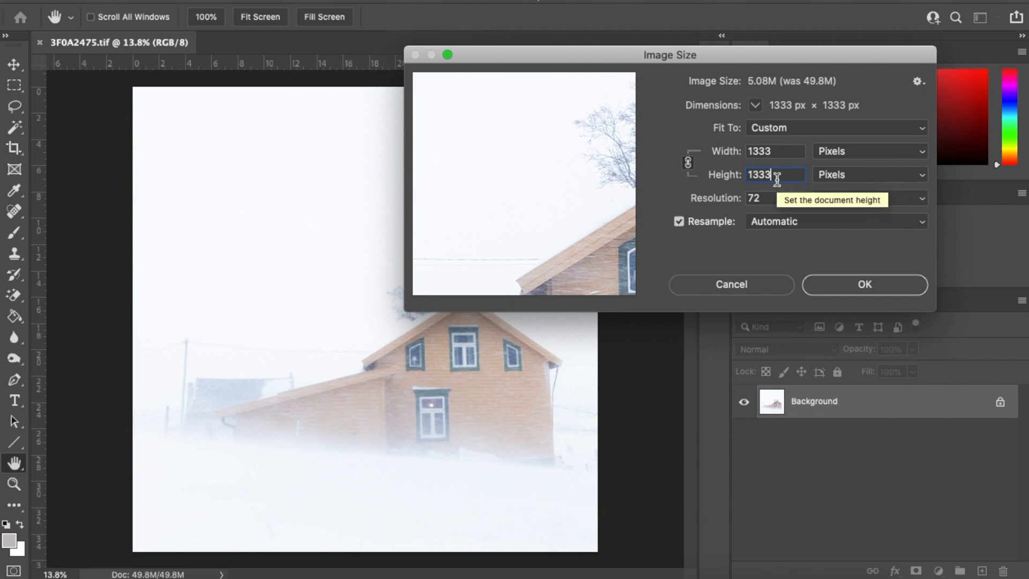
left_click(865, 285)
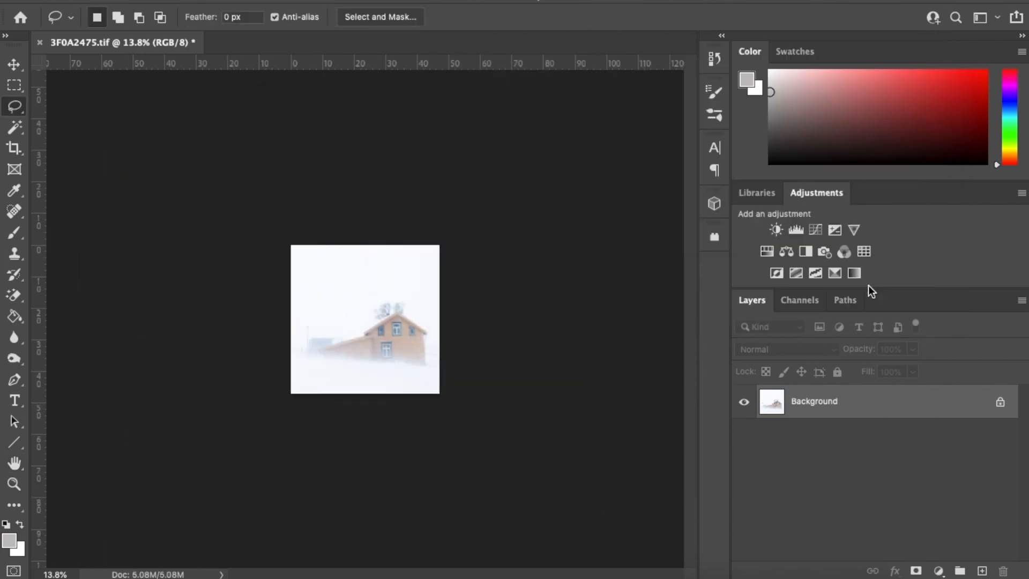
left_click(69, 573)
type("100")
key("Return")
scroll(429, 299, "right", 6)
scroll(429, 299, "up", 2)
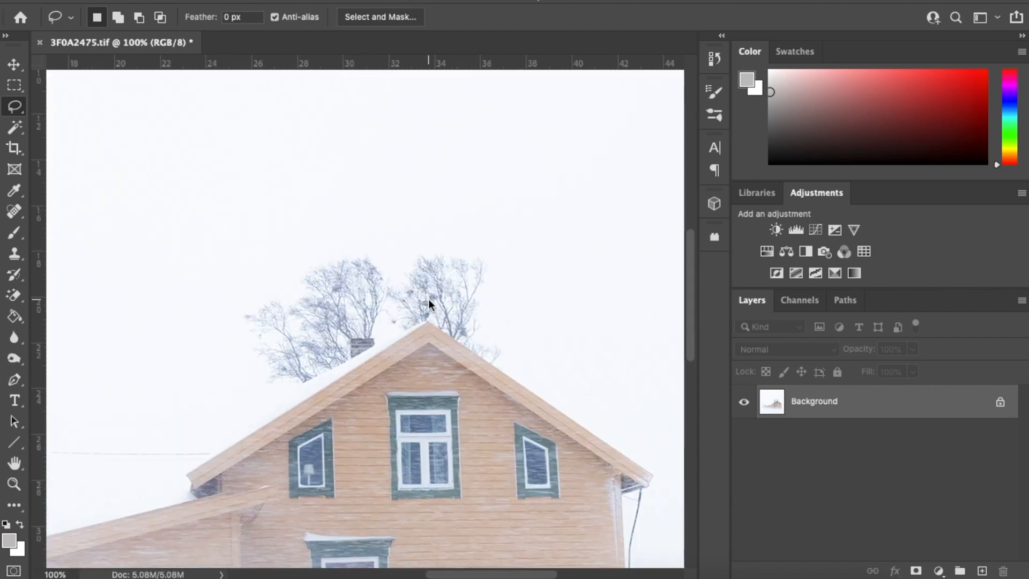
scroll(429, 304, "down", 10)
scroll(428, 304, "right", 3)
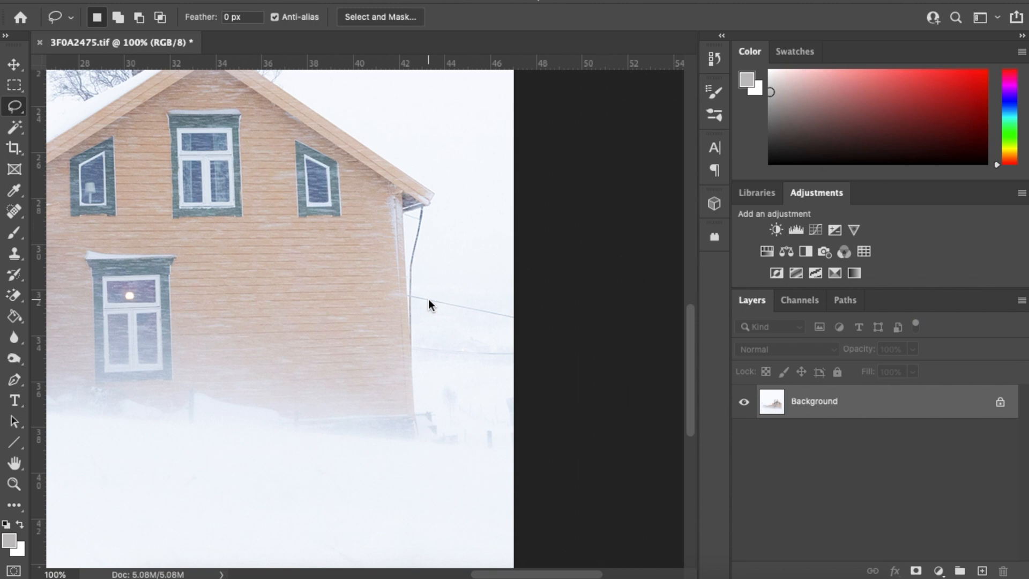
scroll(429, 304, "left", 3)
scroll(429, 304, "left", 4)
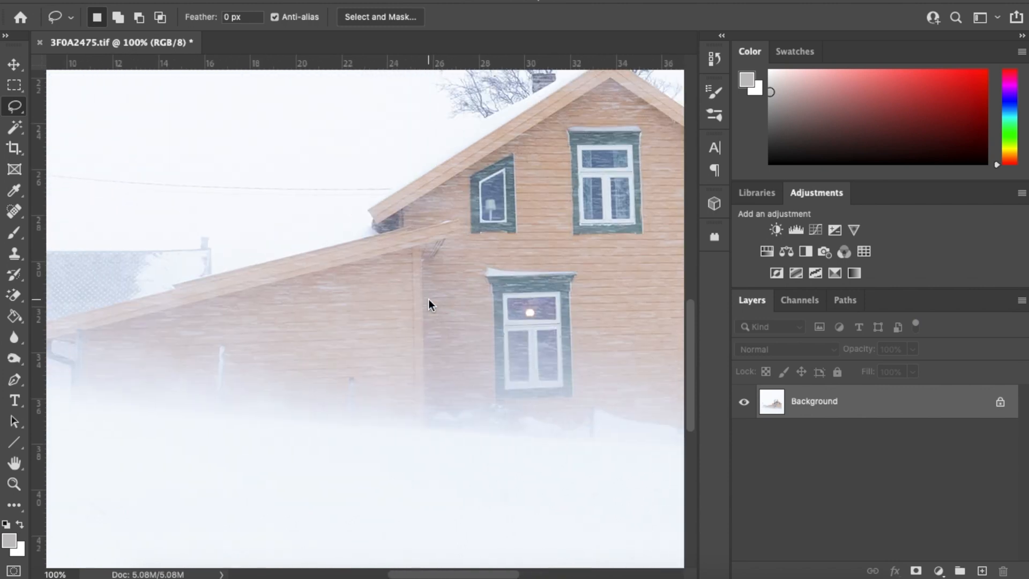
scroll(429, 304, "left", 6)
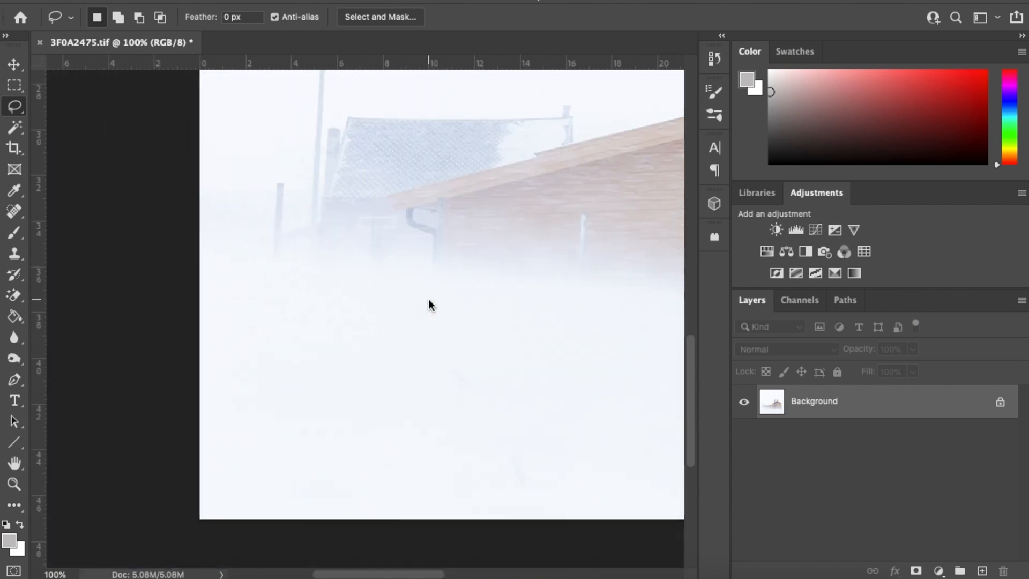
scroll(428, 303, "up", 3)
scroll(429, 300, "up", 6)
scroll(429, 300, "right", 5)
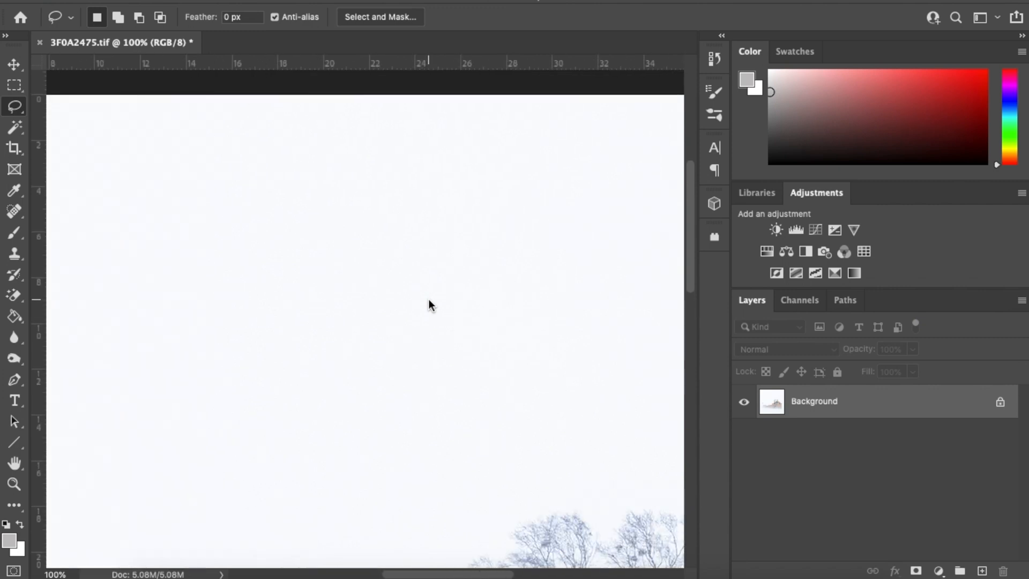
scroll(429, 300, "down", 3)
scroll(429, 300, "down", 4)
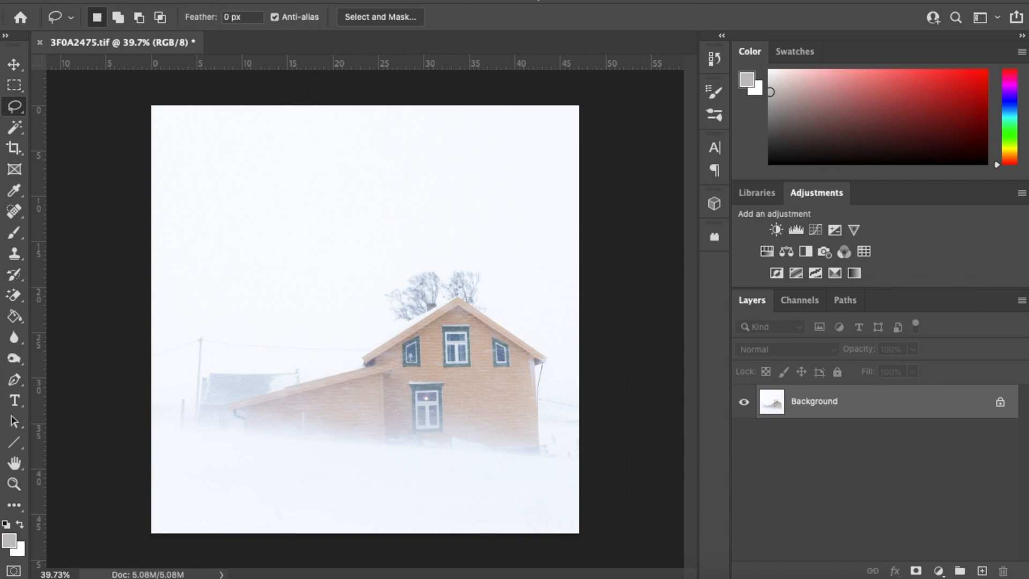
Extend the canvas by a relative 0.1 cm in black to draw a thin line
left_click(185, 0)
left_click(221, 114)
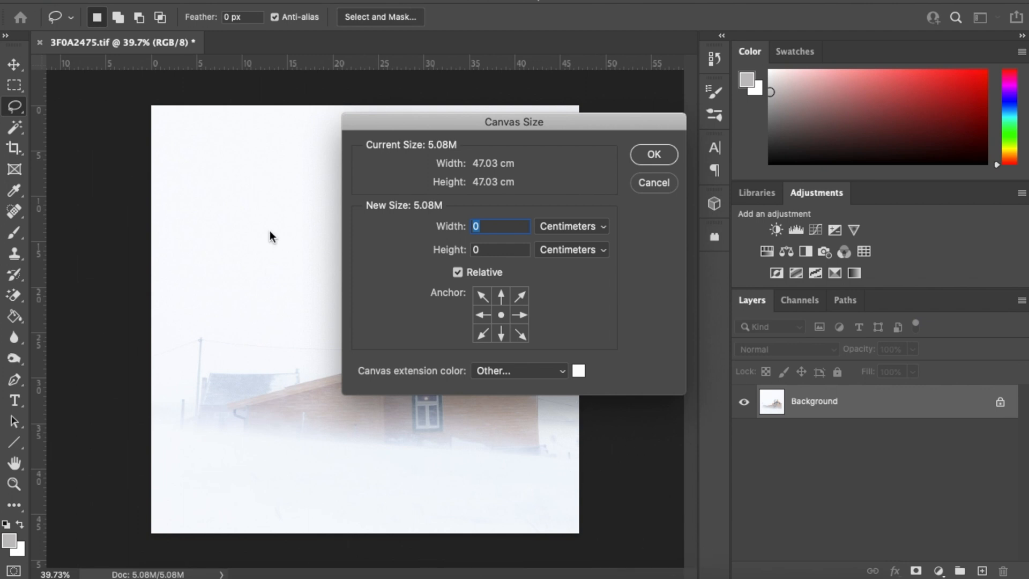
left_click(487, 226)
type(".1")
key("Tab")
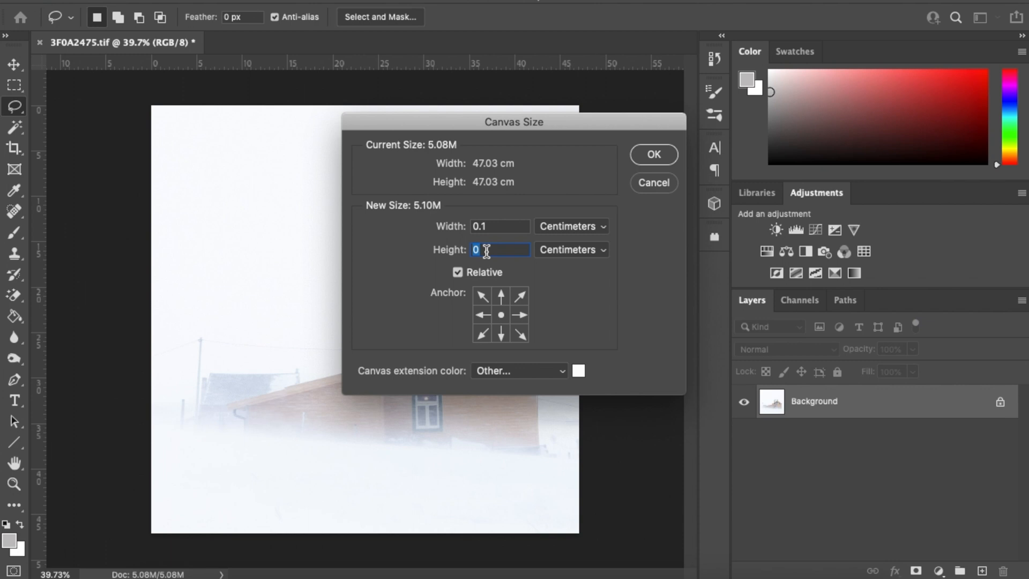
type("0.1")
left_click(578, 378)
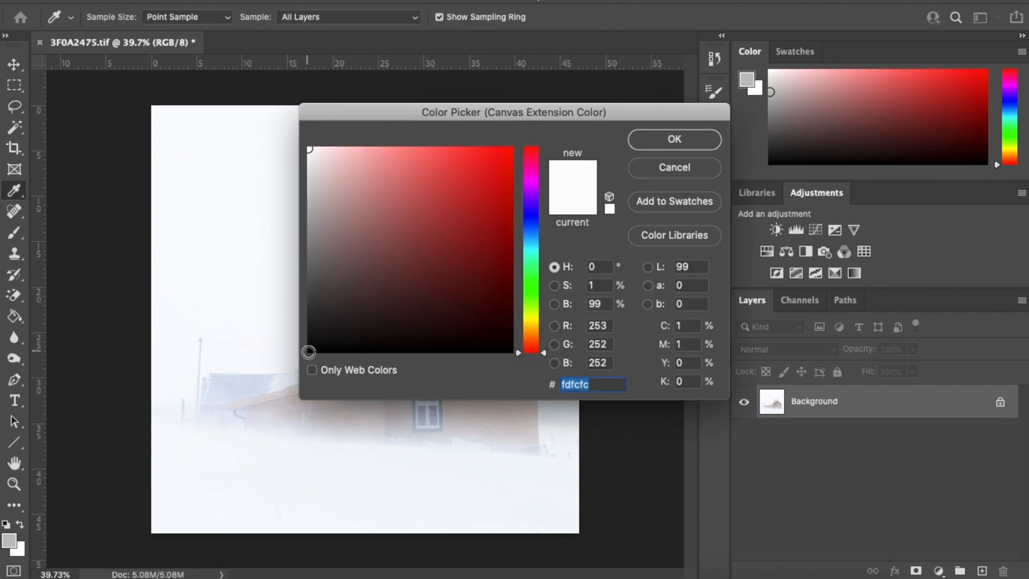
left_click(308, 352)
left_click(664, 141)
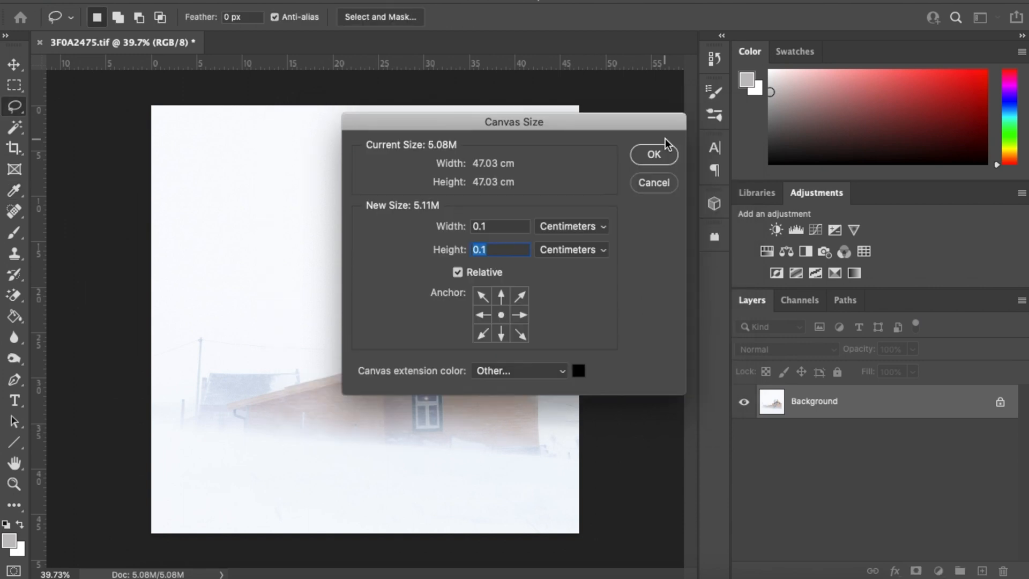
left_click(650, 159)
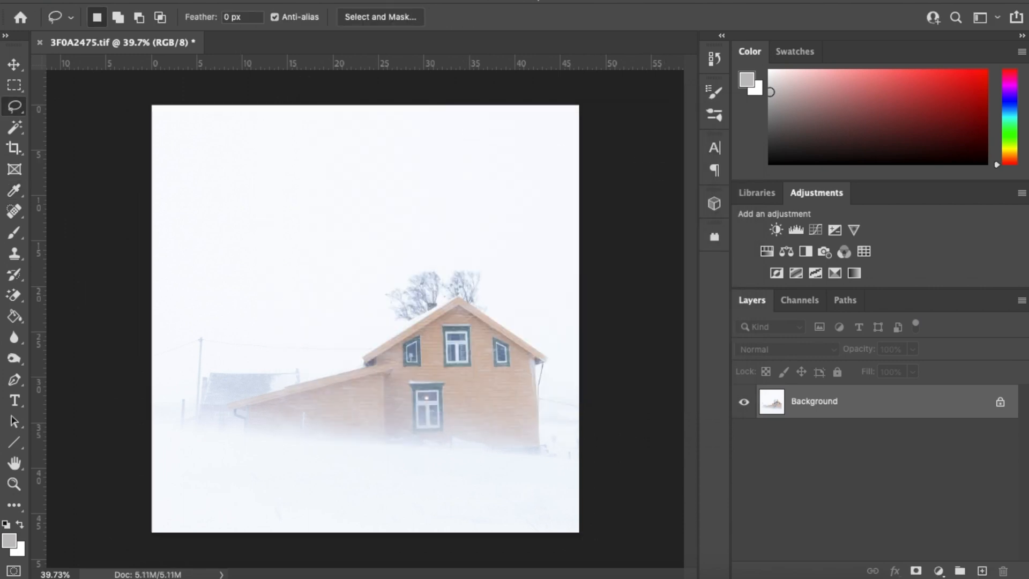
Extend the canvas by a relative 2 cm in near-white for the outer border
left_click(198, 0)
left_click(209, 114)
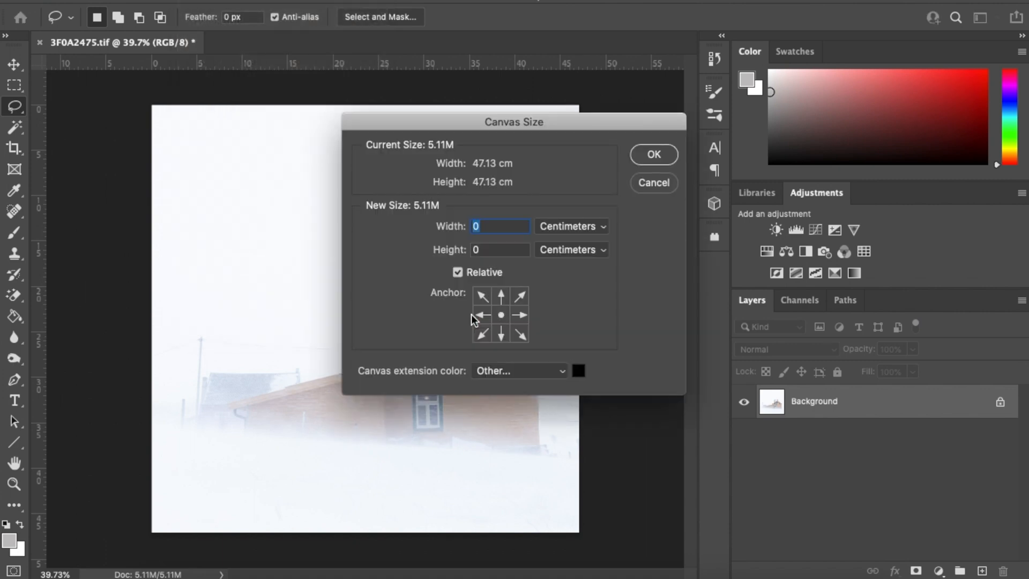
type("2")
left_click(489, 252)
type("2")
left_click(577, 372)
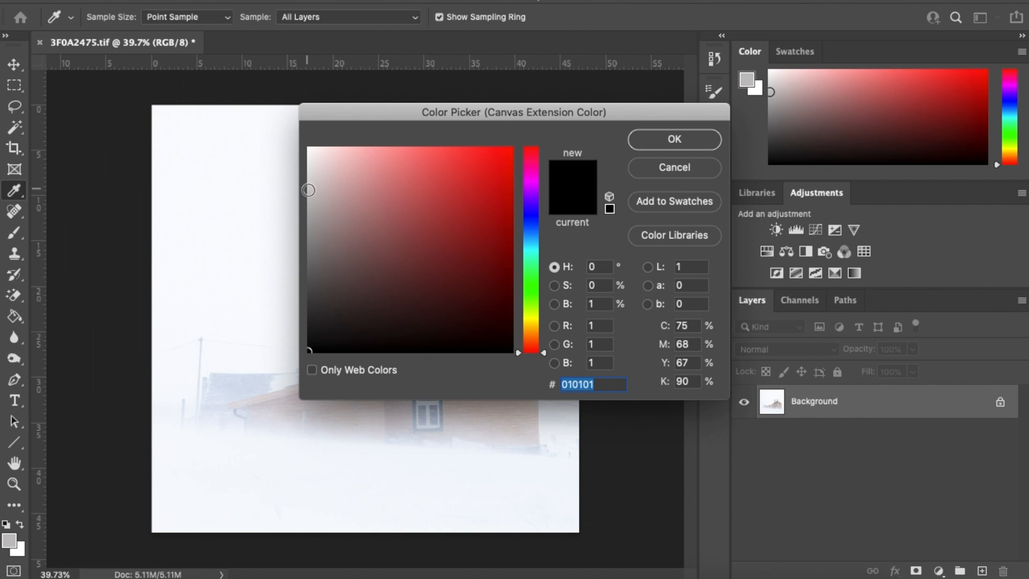
left_click(308, 150)
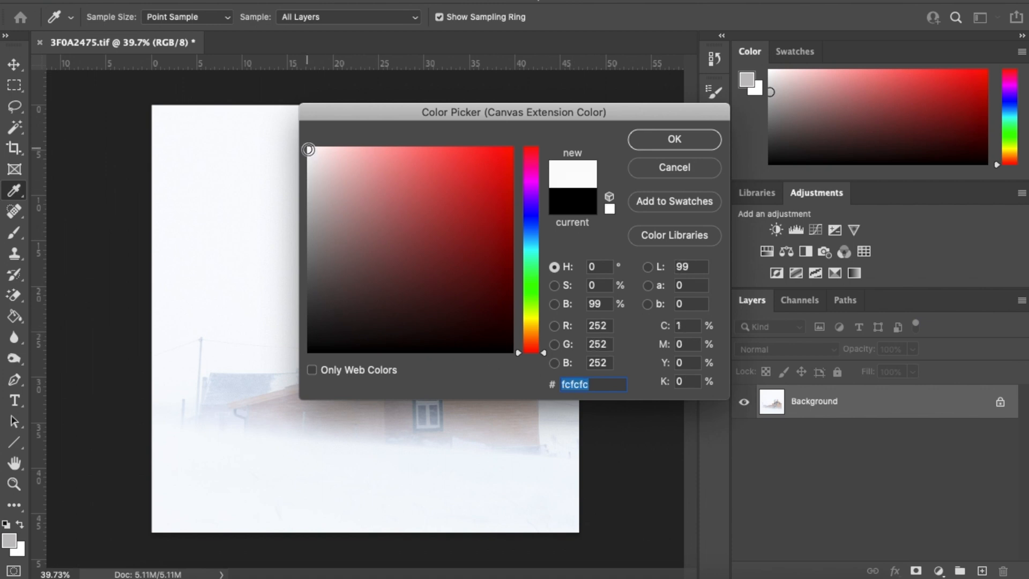
left_click(672, 146)
left_click(655, 158)
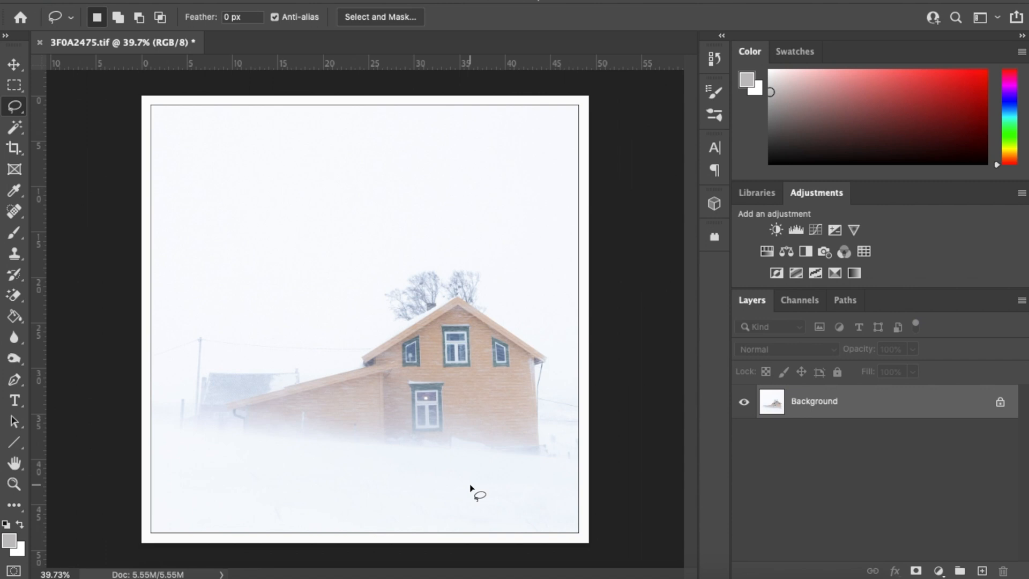
Save a quality-12 JPEG copy named 3F0A2475.jpg, then close the document
left_click(123, 0)
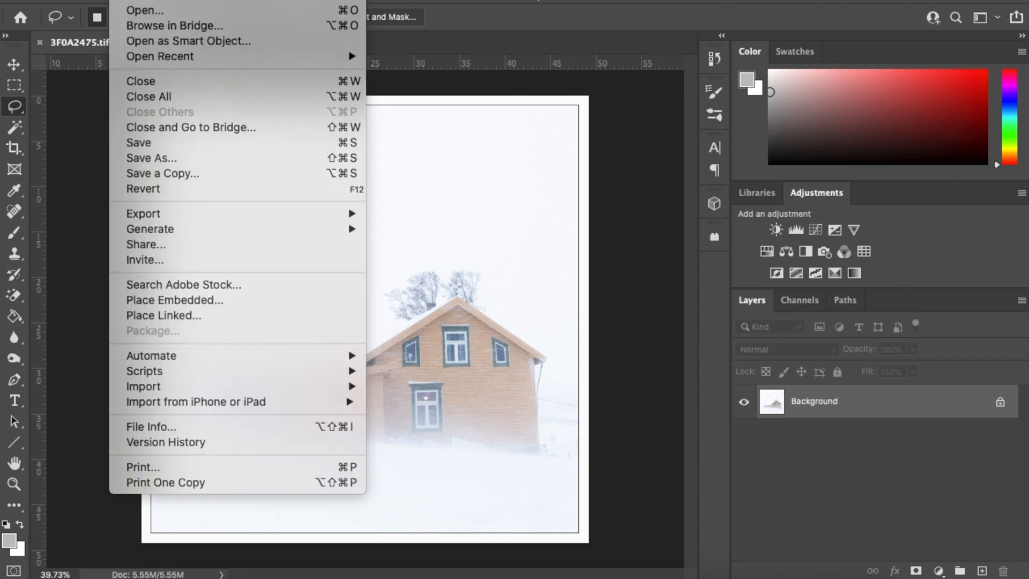
left_click(146, 173)
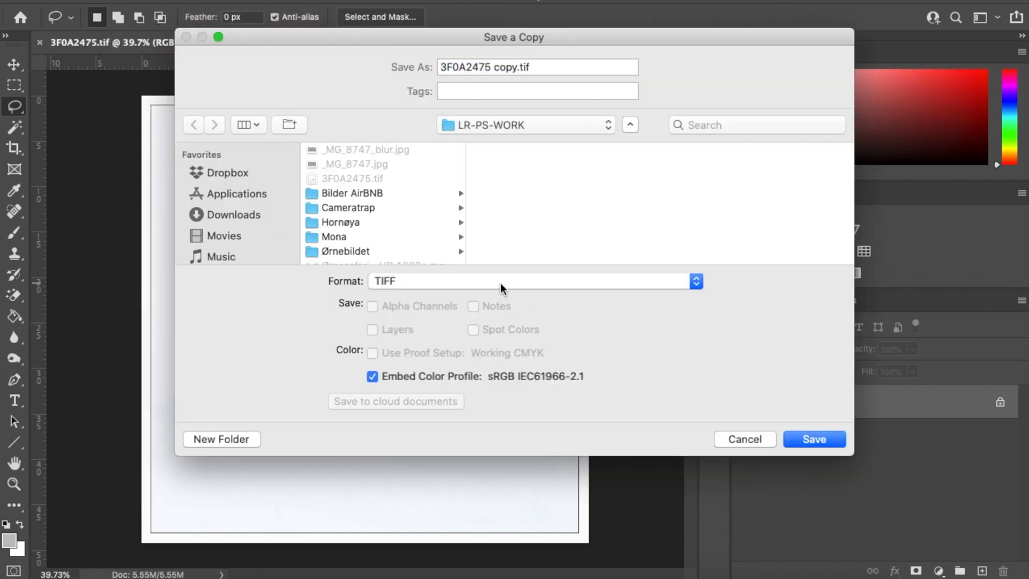
left_click(500, 282)
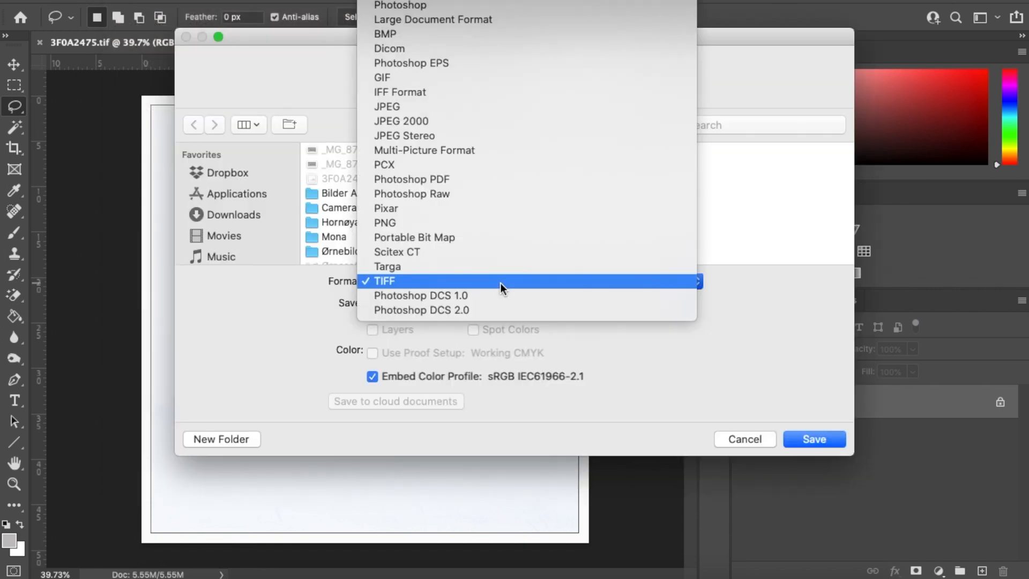
left_click(434, 107)
left_click(515, 68)
key("BackSpace")
key("BackSpace")
key("BackSpace")
key("BackSpace")
key("BackSpace")
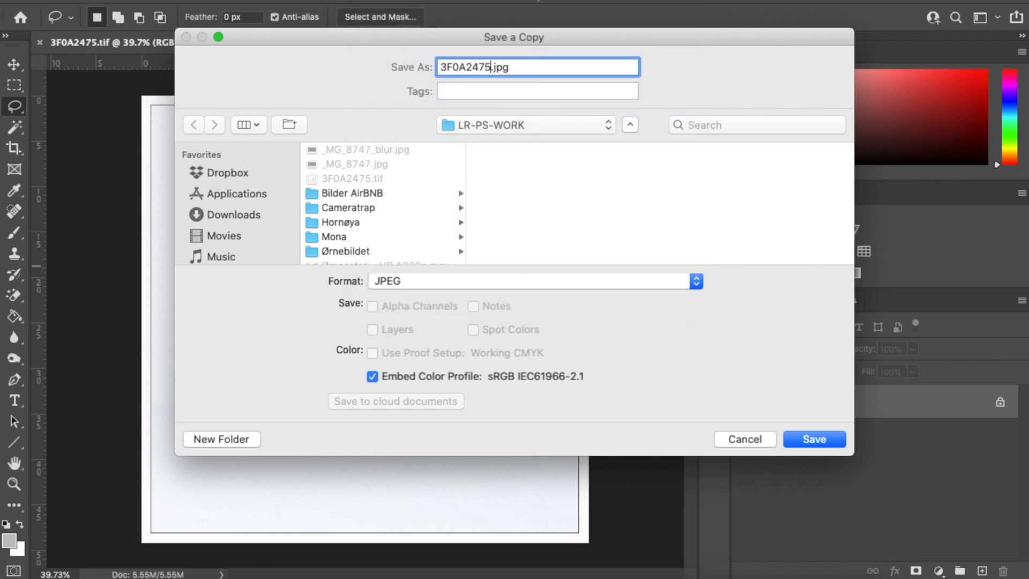
left_click(820, 434)
left_click(619, 125)
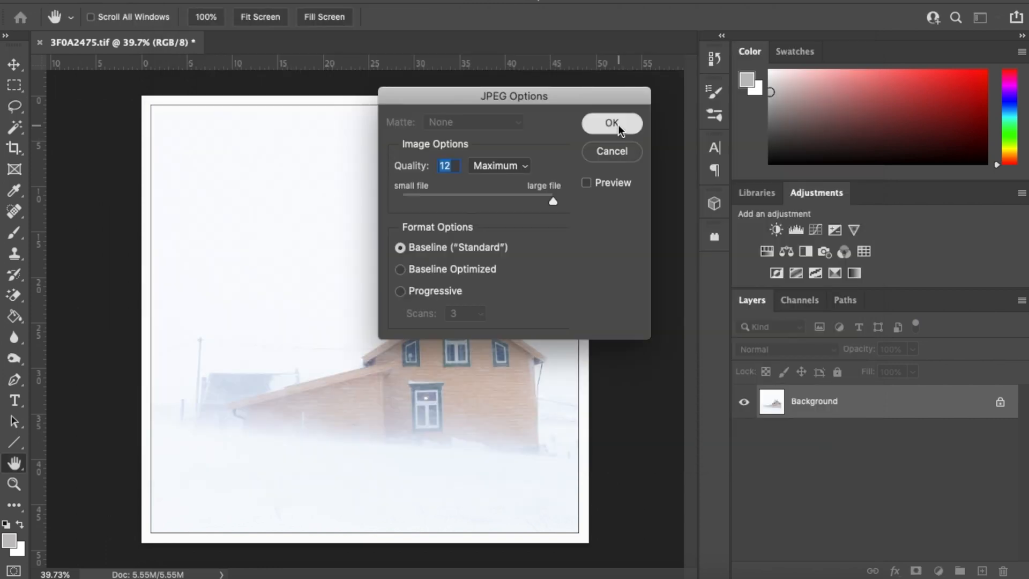
left_click(38, 42)
Discard the TIFF changes, close Photoshop Home, and select 3F0A2475.jpg in Pictures/LR-PS-WORK
left_click(442, 201)
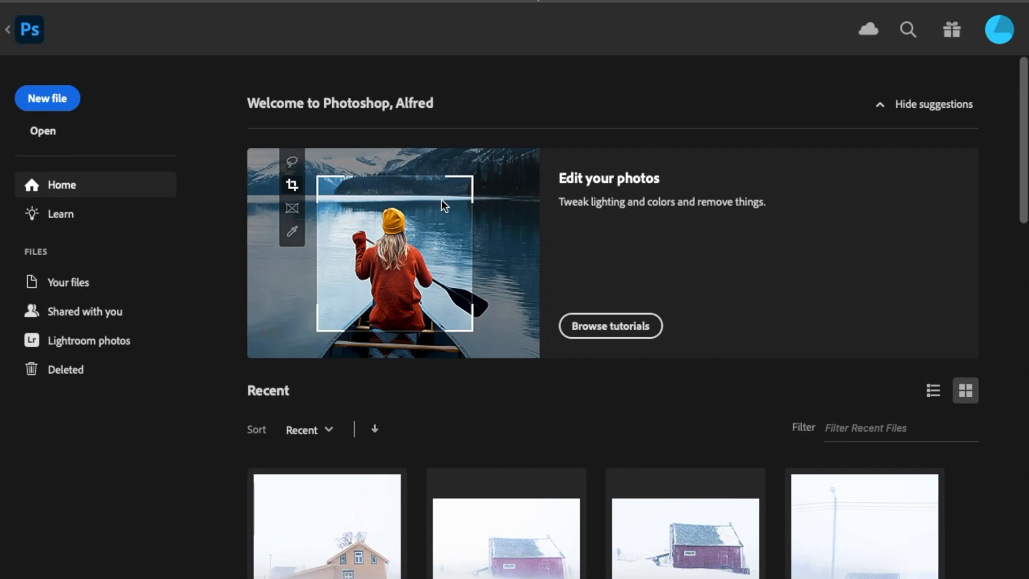
left_click(13, 1)
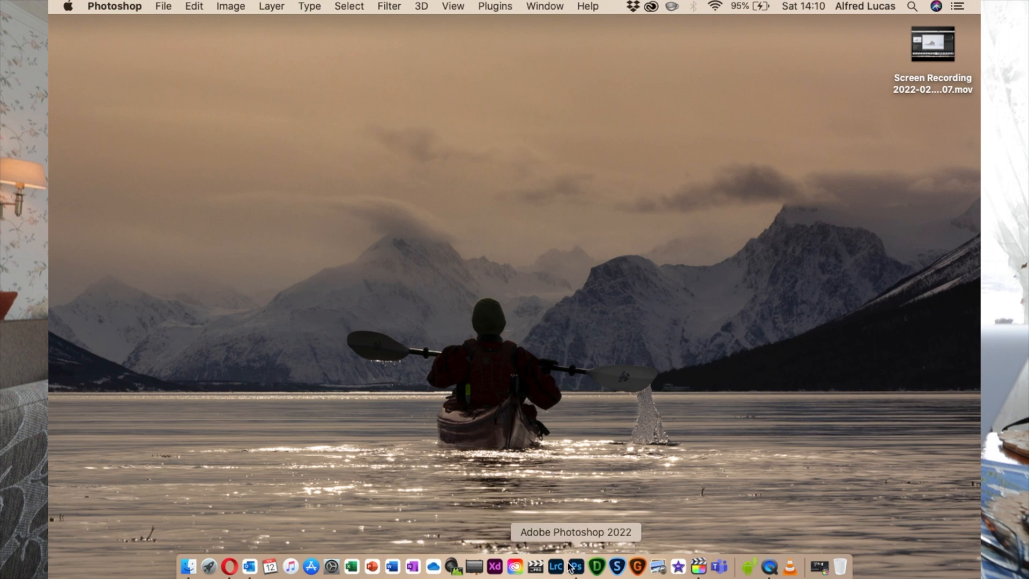
left_click(189, 567)
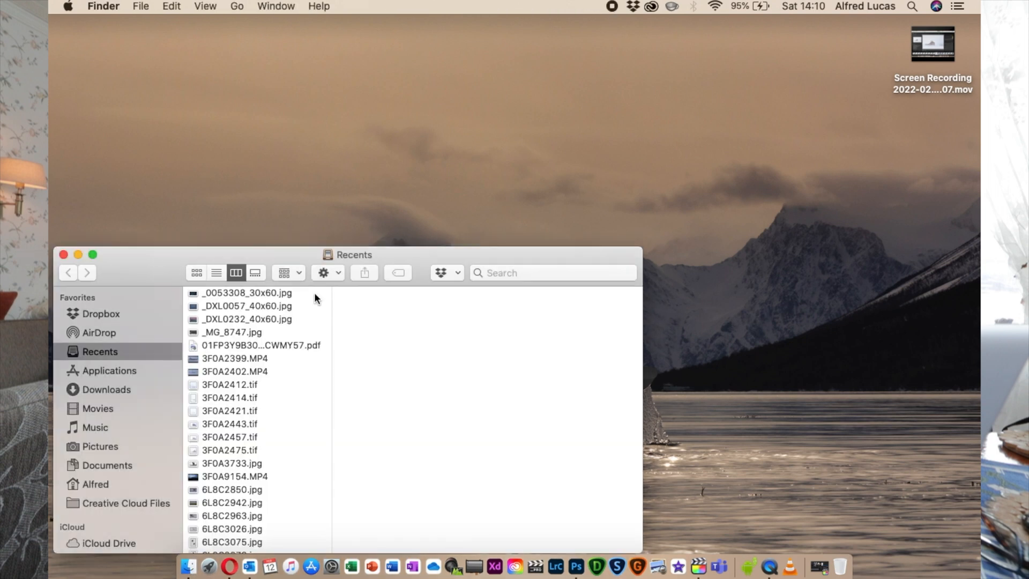
left_click(107, 447)
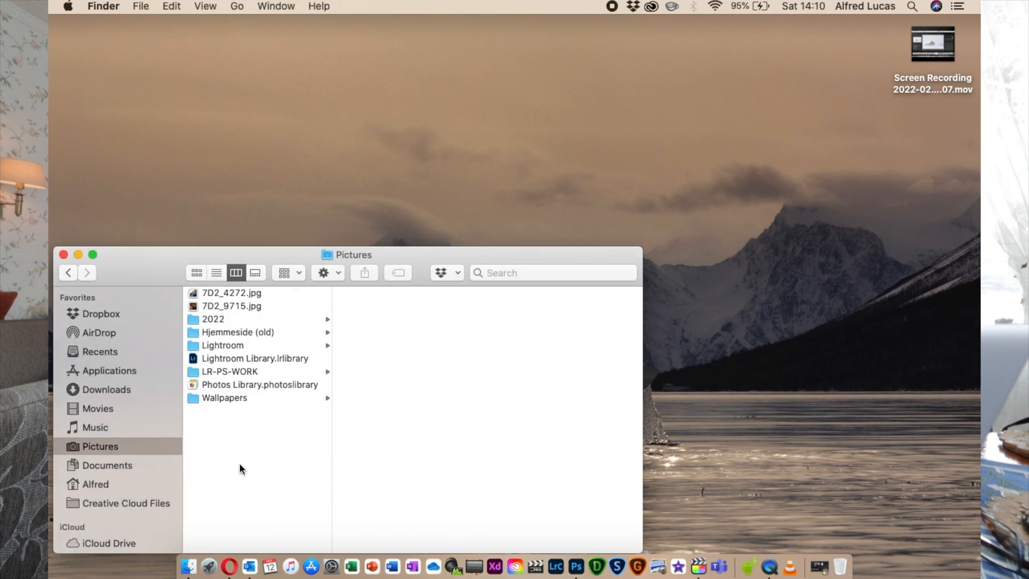
left_click(226, 371)
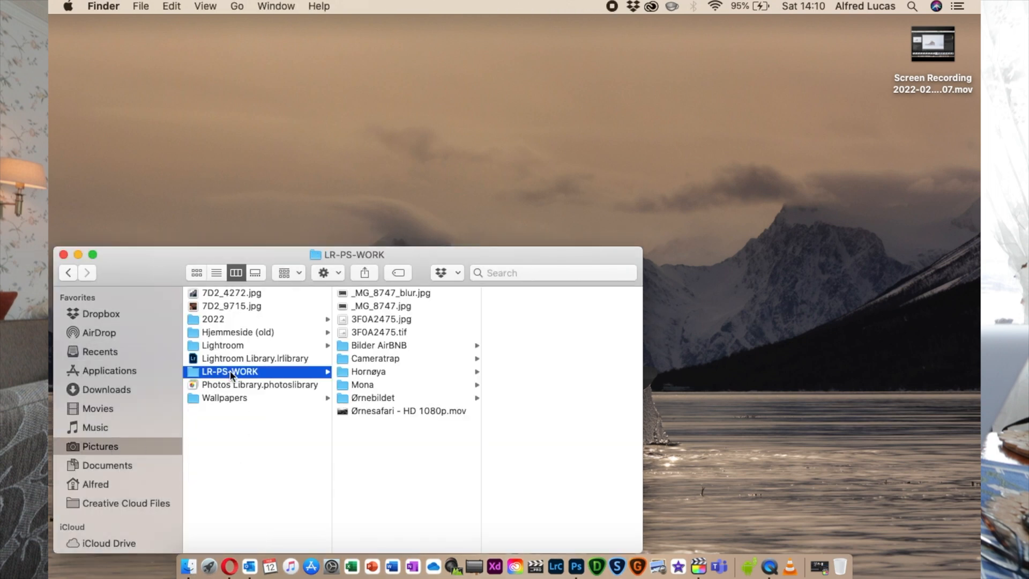
left_click(384, 319)
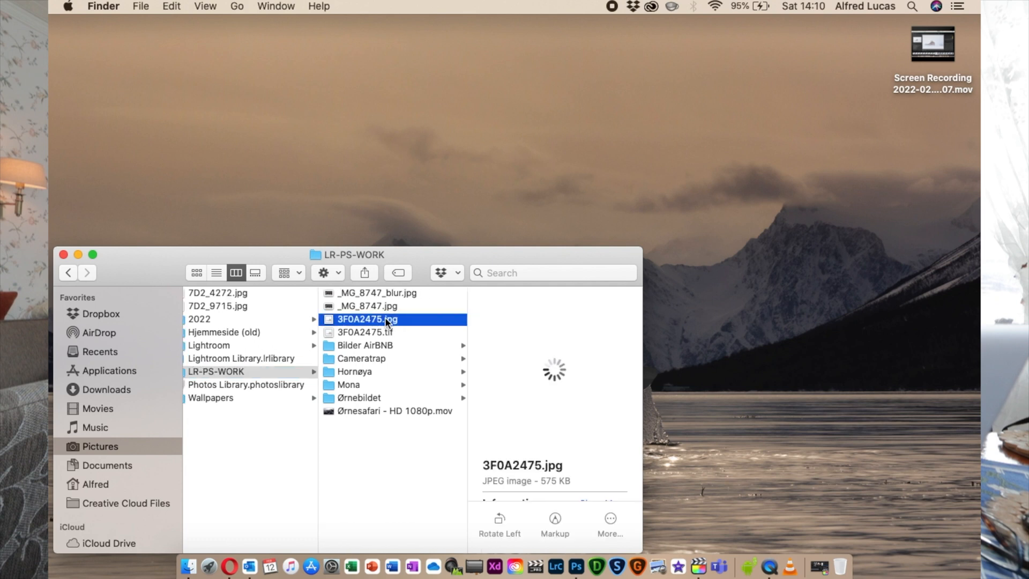
Open 3F0A2475.jpg in Preview and view it as a full-screen slideshow
double_click(385, 319)
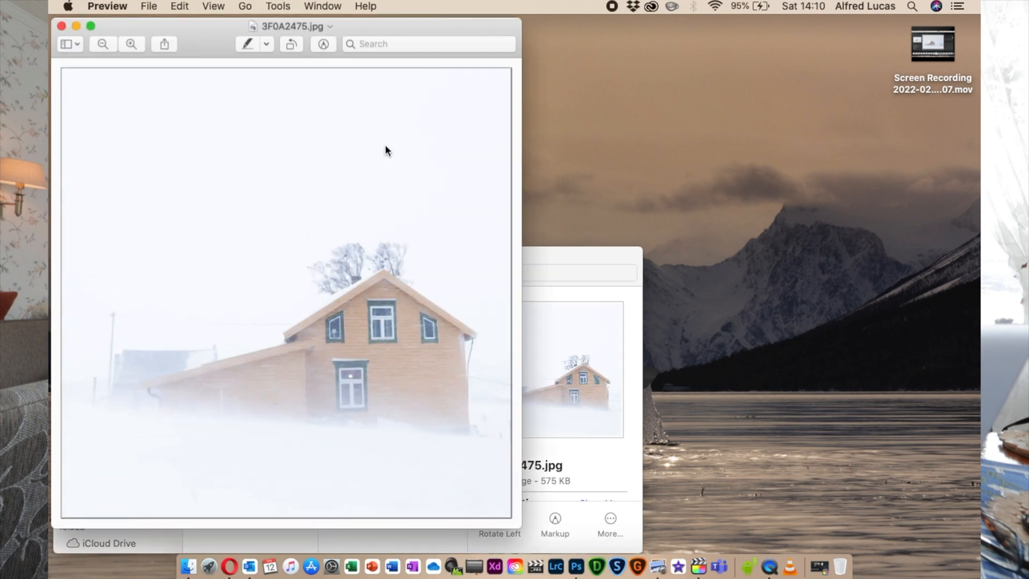
left_click(213, 6)
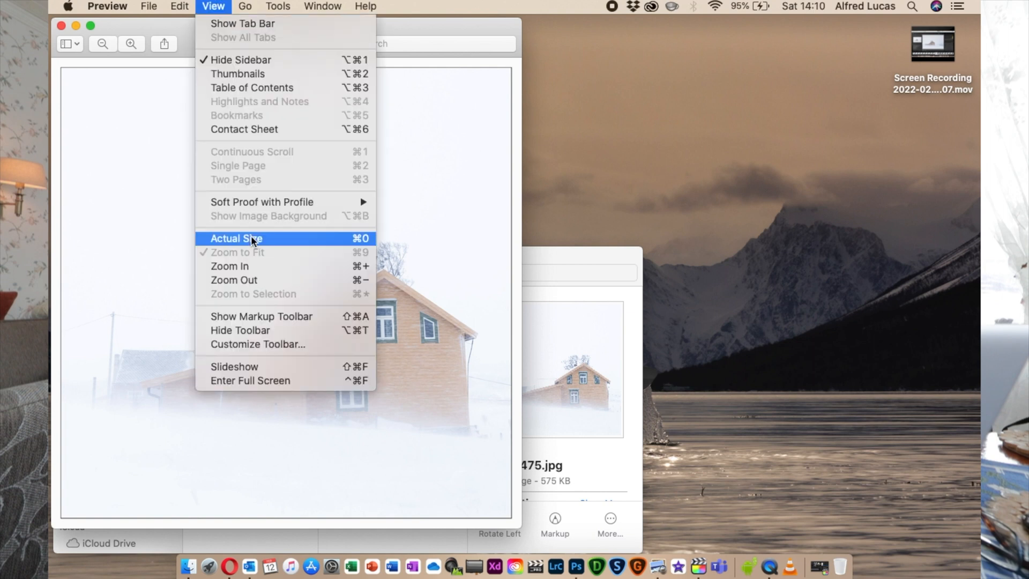
left_click(255, 366)
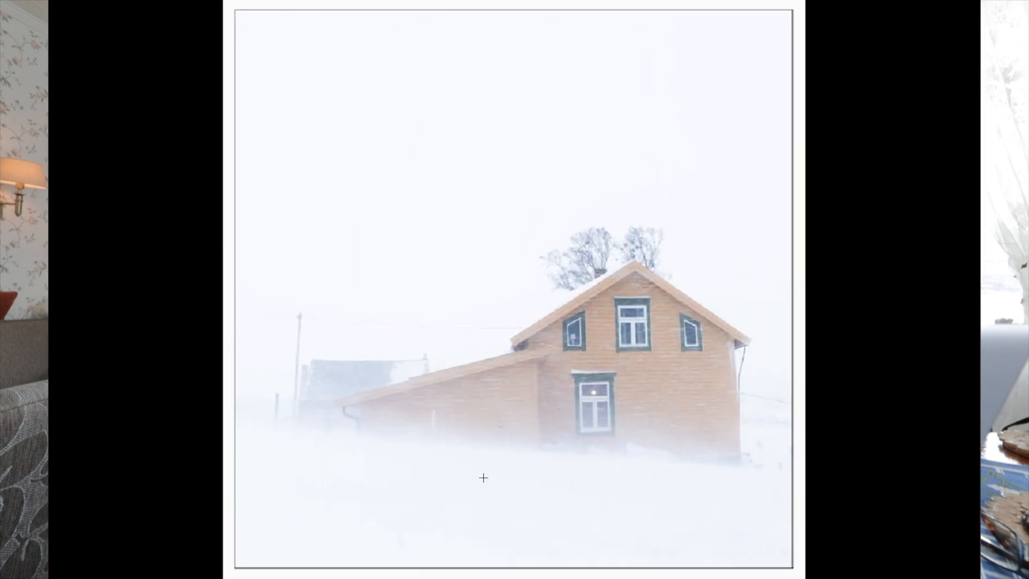